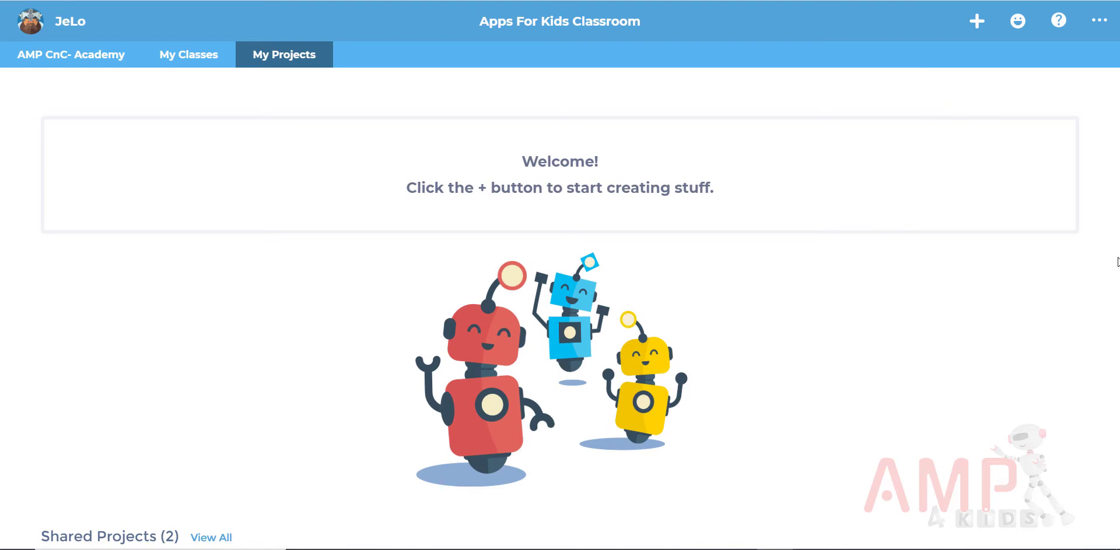
Step: Create a new Shape It project
{"action": "left_click", "coordinate": [976, 24]}
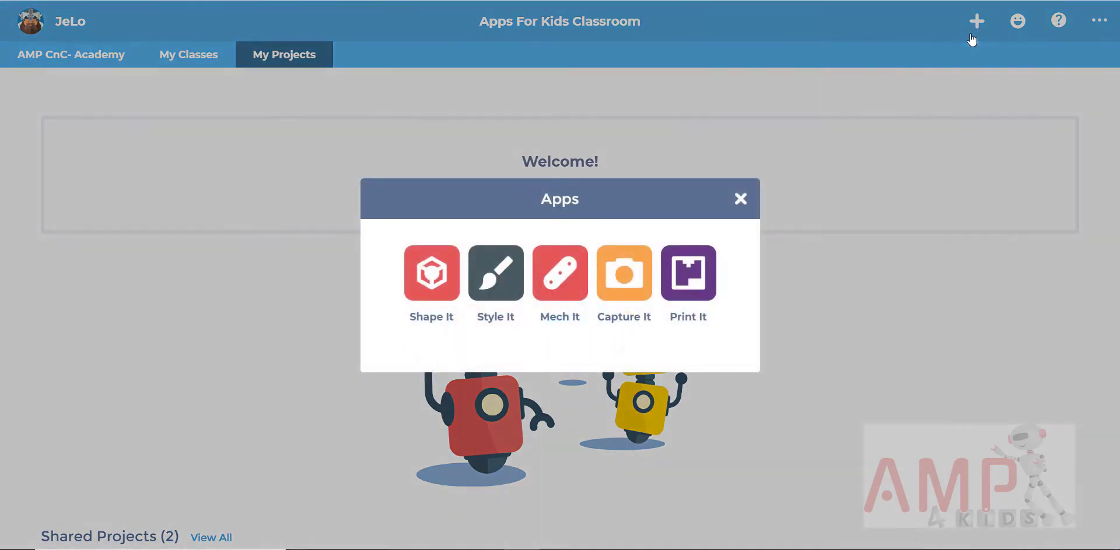
{"action": "left_click", "coordinate": [441, 271]}
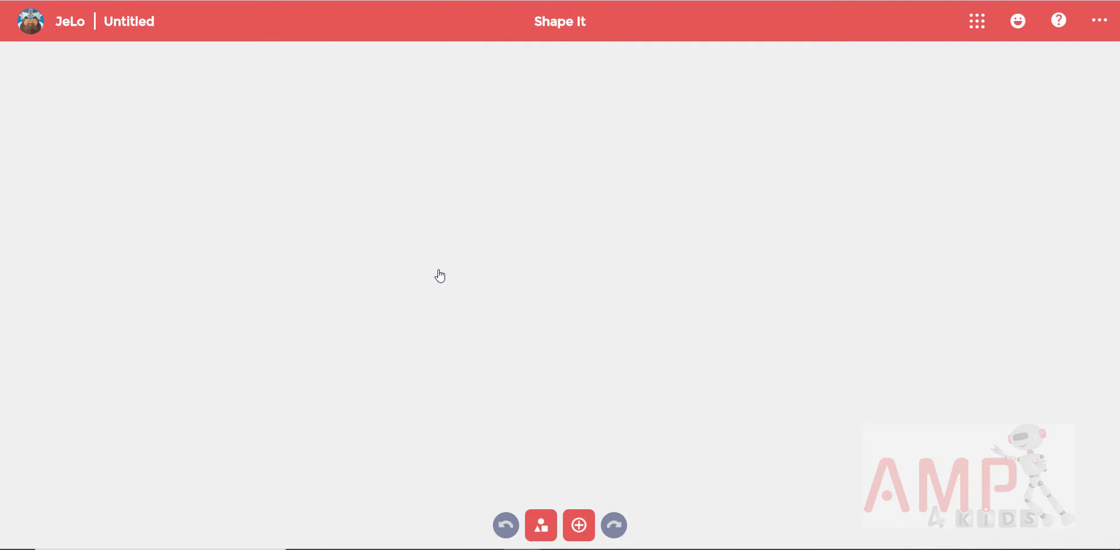
Step: Place a ball of material, extend it with a second ball diagonally below it, and add two separate balls beside it
{"action": "left_click", "coordinate": [579, 526]}
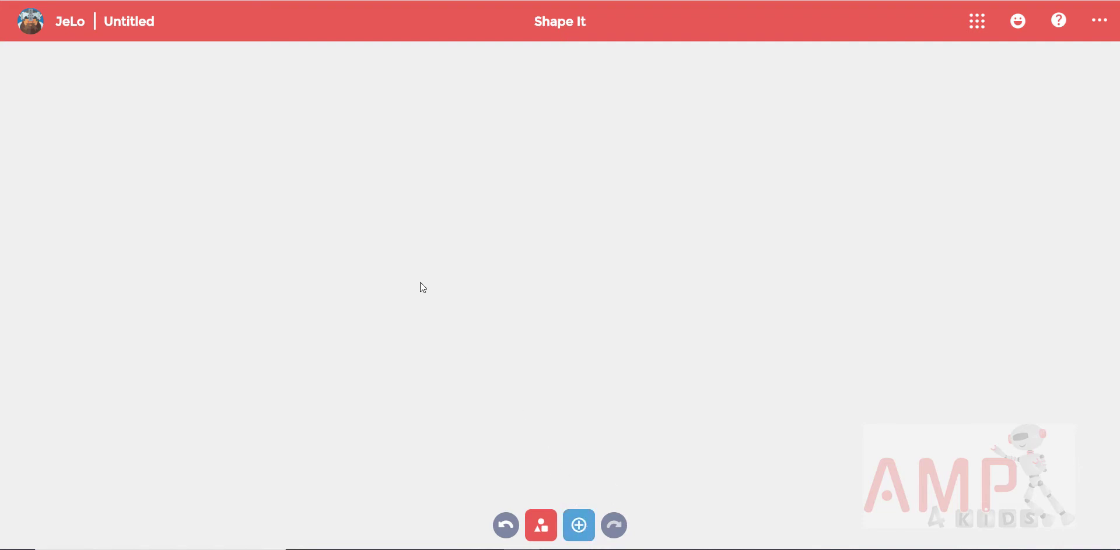
{"action": "left_click", "coordinate": [418, 220]}
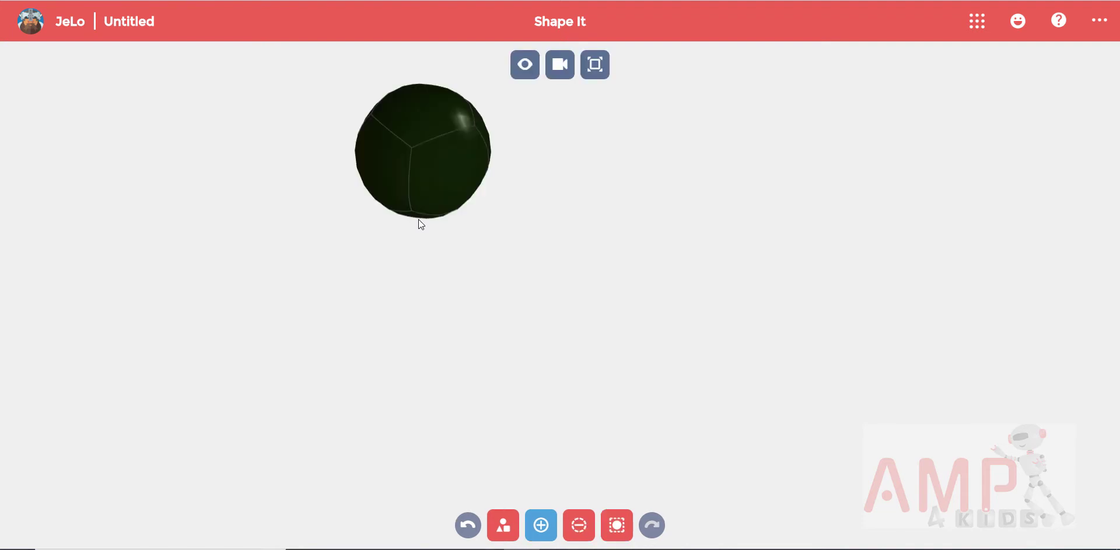
{"action": "left_click", "coordinate": [441, 200]}
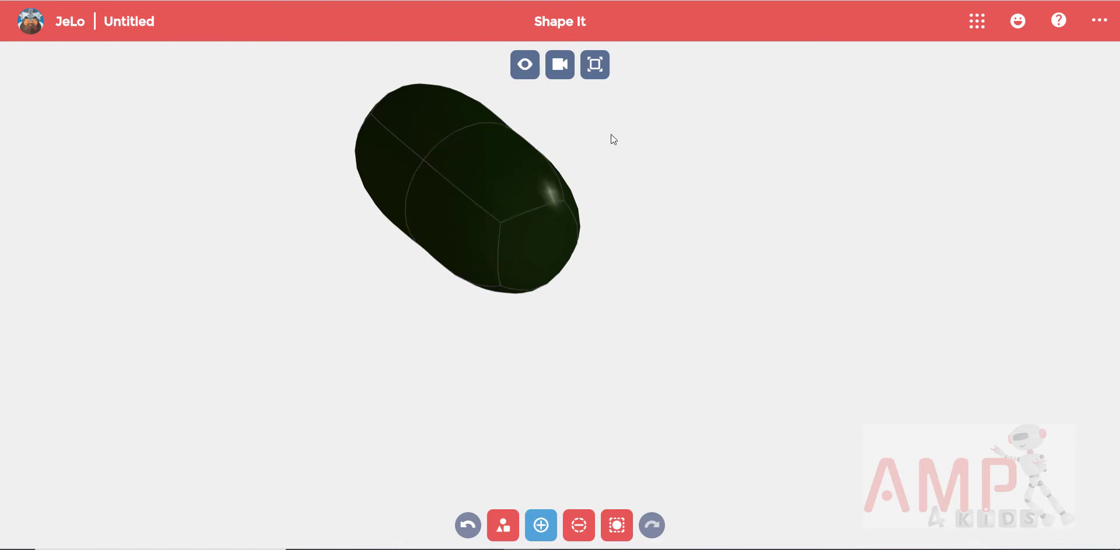
{"action": "left_click", "coordinate": [633, 149]}
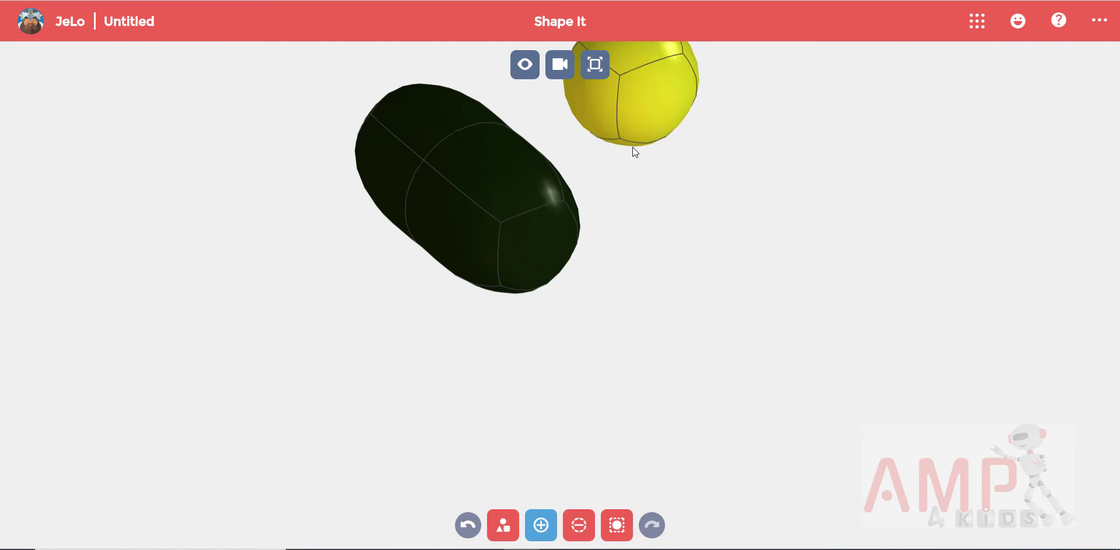
{"action": "left_click", "coordinate": [645, 244]}
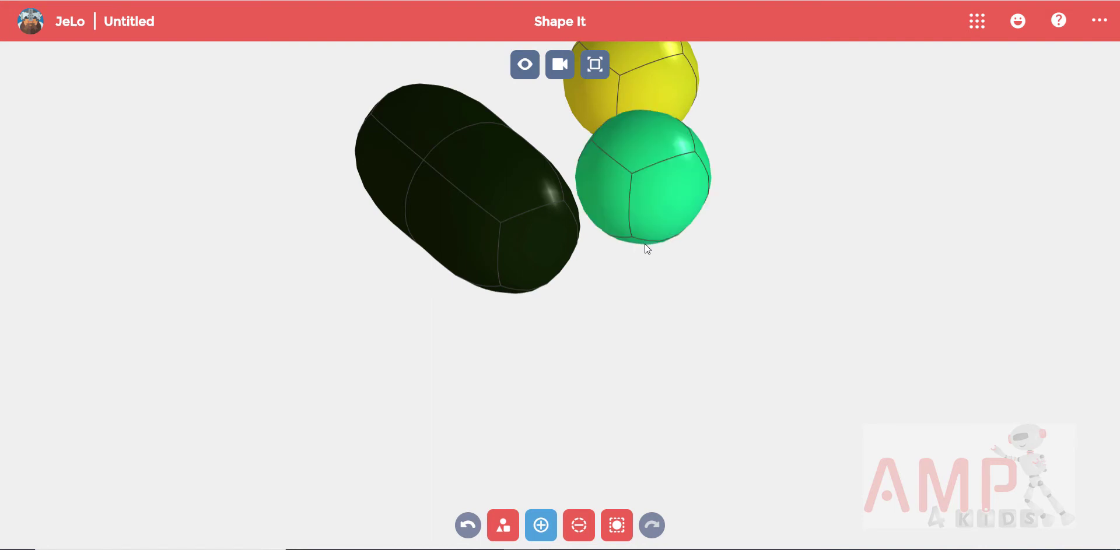
{"action": "left_click_drag", "start_coordinate": [862, 290], "coordinate": [886, 280]}
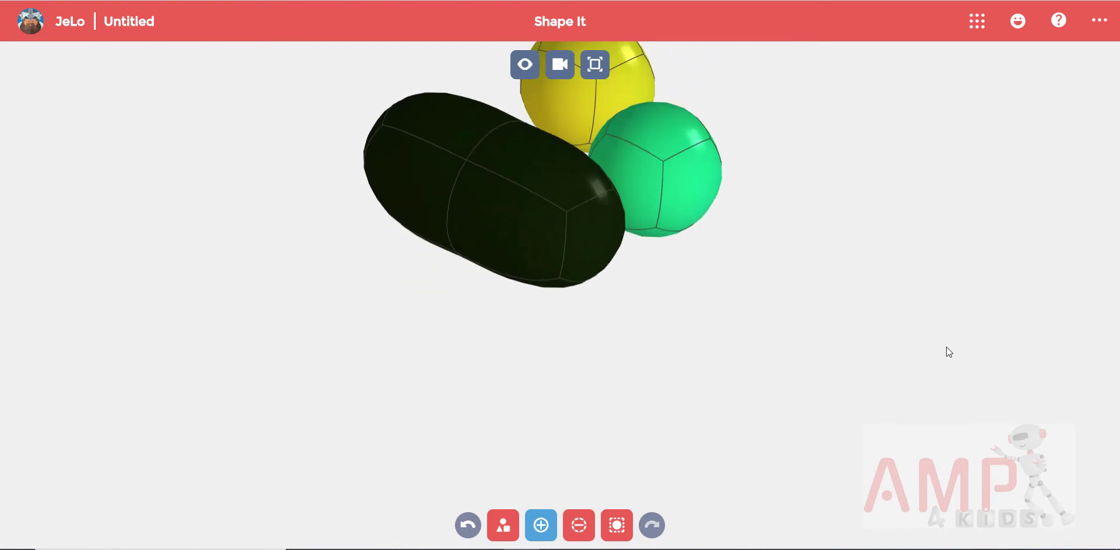
{"action": "right_click_drag", "start_coordinate": [954, 351], "coordinate": [737, 461]}
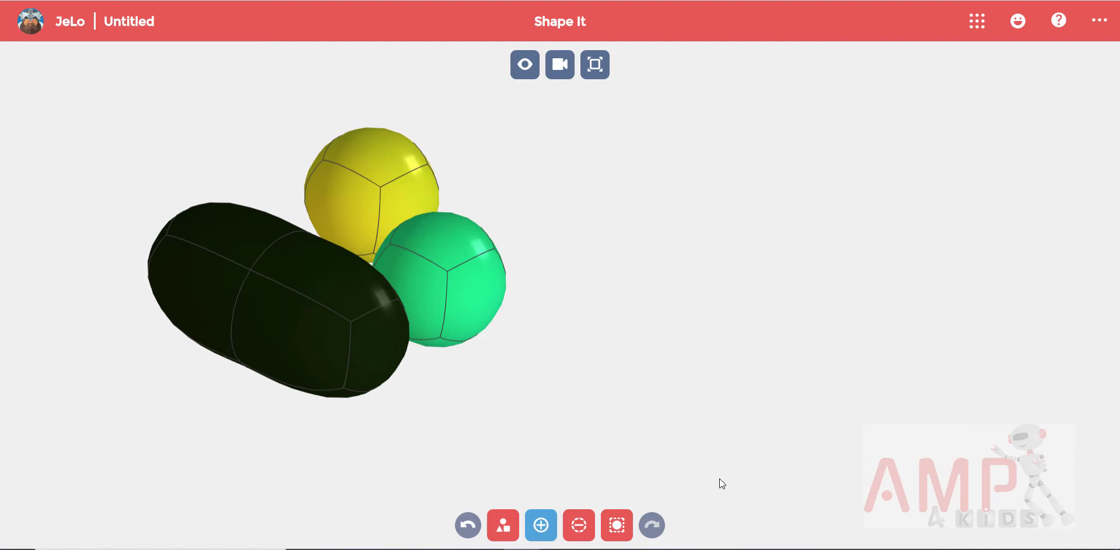
Step: Select and delete all three bodies one by one, starting with the dark elongated one
{"action": "left_click", "coordinate": [625, 530]}
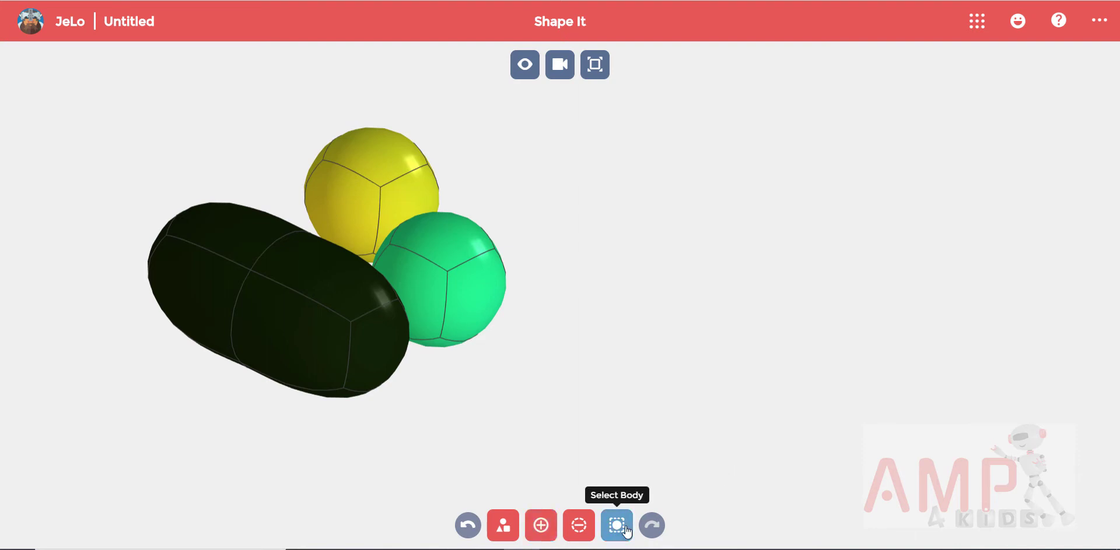
{"action": "left_click", "coordinate": [359, 338]}
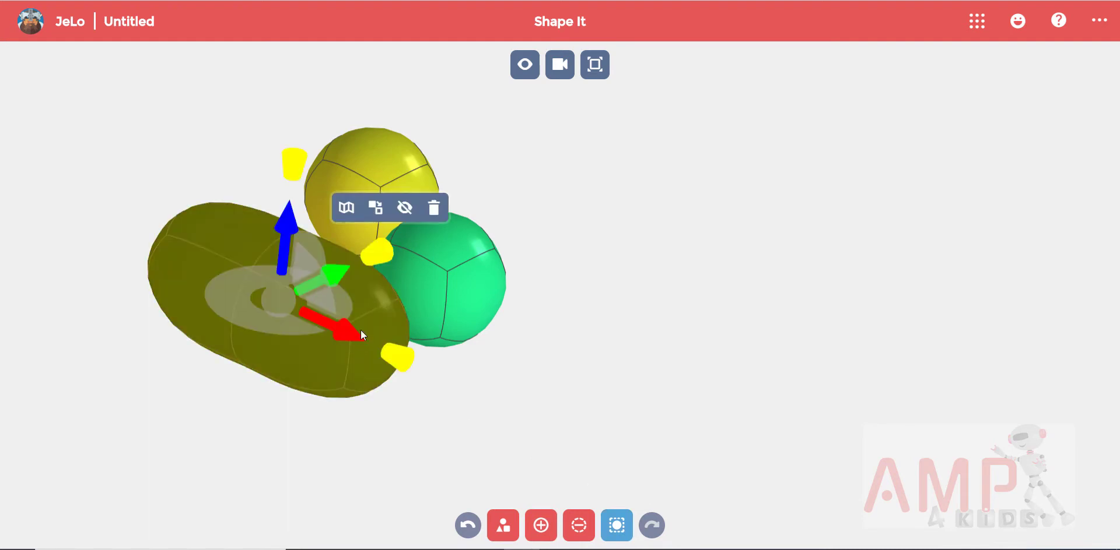
{"action": "left_click", "coordinate": [439, 213]}
{"action": "left_click", "coordinate": [460, 247]}
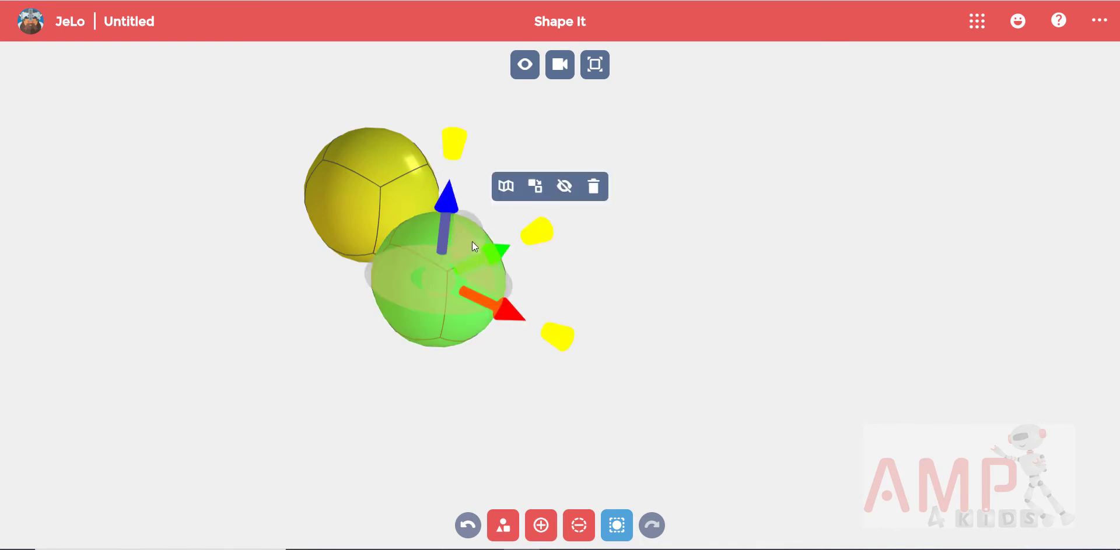
{"action": "left_click", "coordinate": [593, 186]}
{"action": "left_click", "coordinate": [403, 170]}
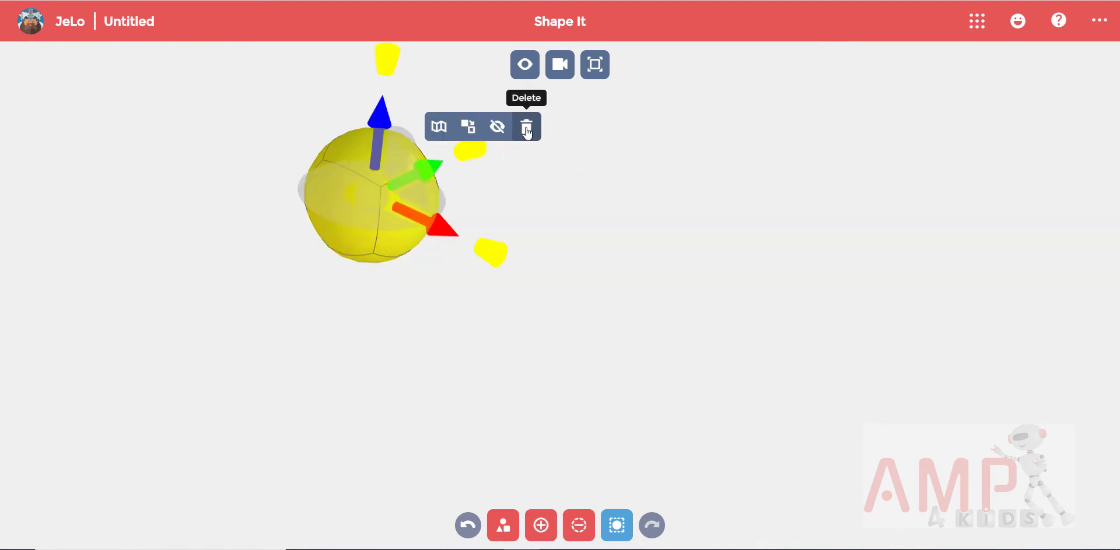
{"action": "left_click", "coordinate": [526, 128]}
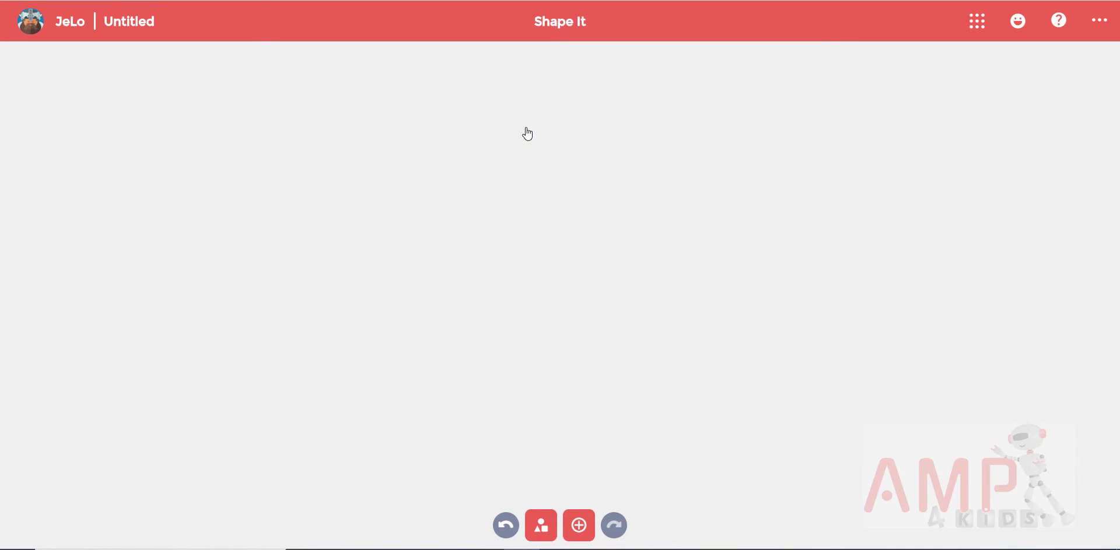
Step: Add a single new ball of material and set the camera to a straight-on view of its front
{"action": "left_click", "coordinate": [580, 525]}
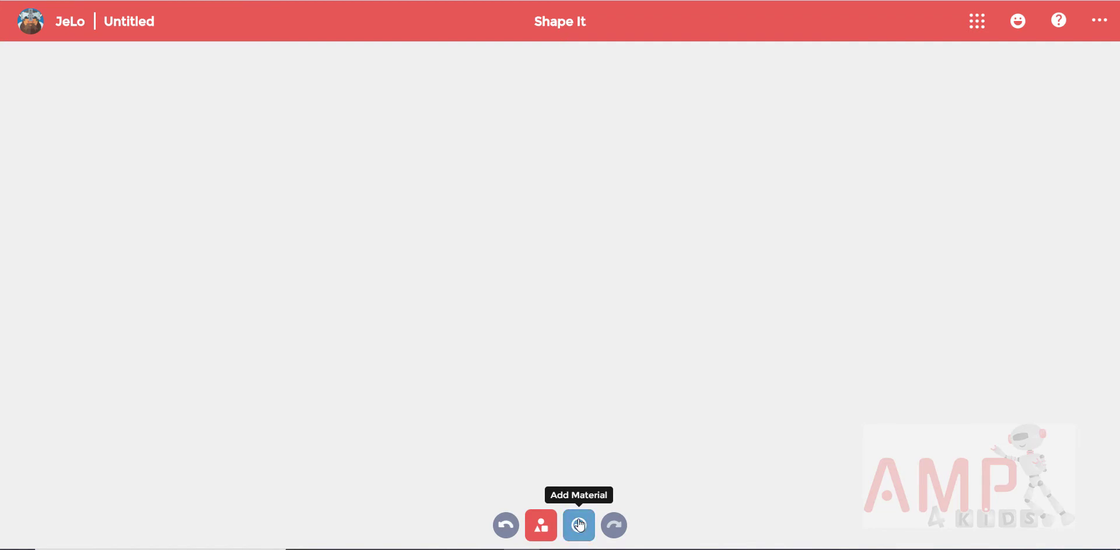
{"action": "left_click", "coordinate": [386, 202]}
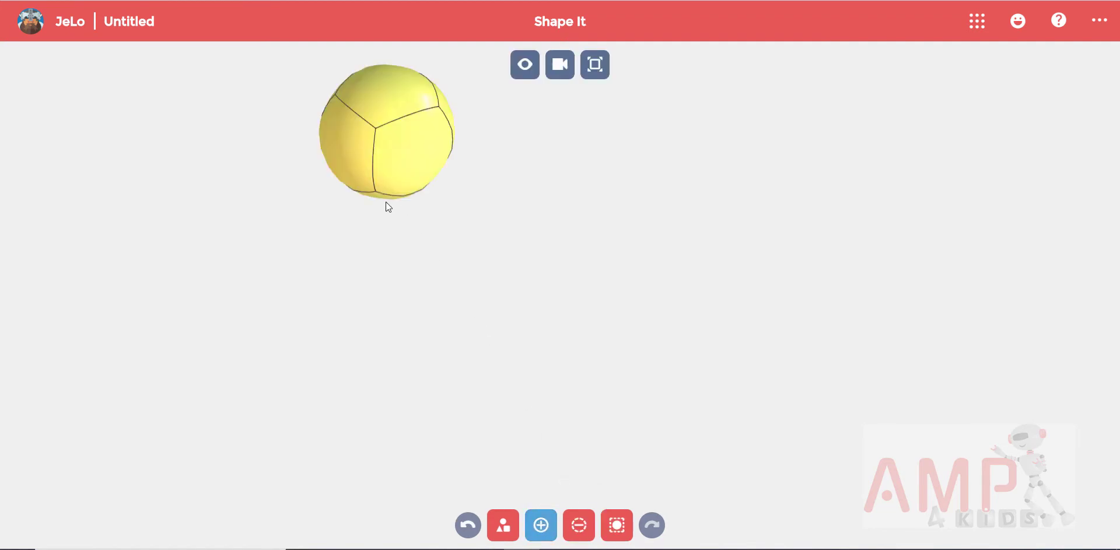
{"action": "left_click", "coordinate": [569, 70]}
{"action": "left_click", "coordinate": [613, 316]}
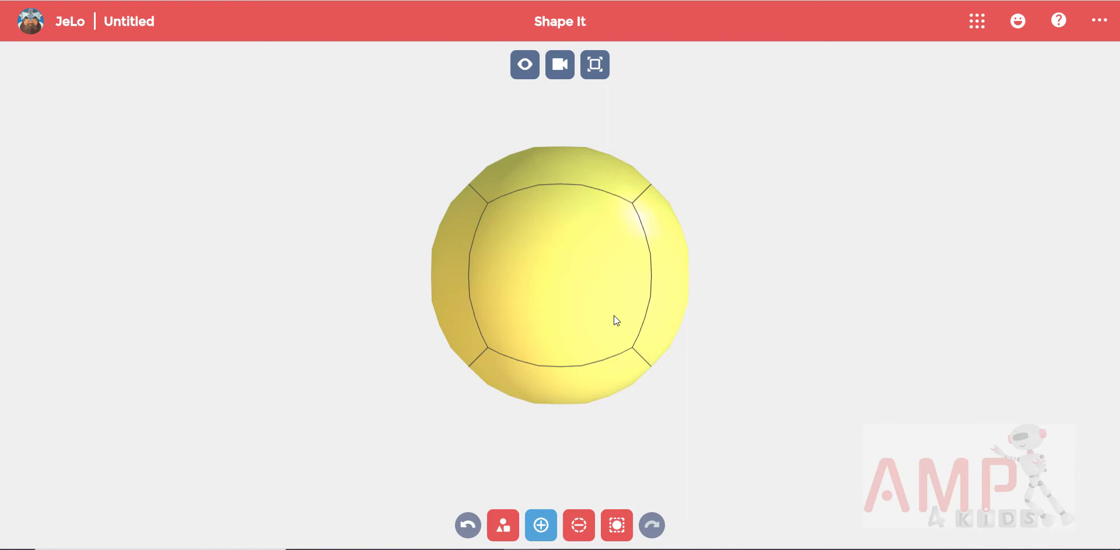
{"action": "scroll", "coordinate": [613, 316], "scroll_direction": "down", "scroll_amount": 5}
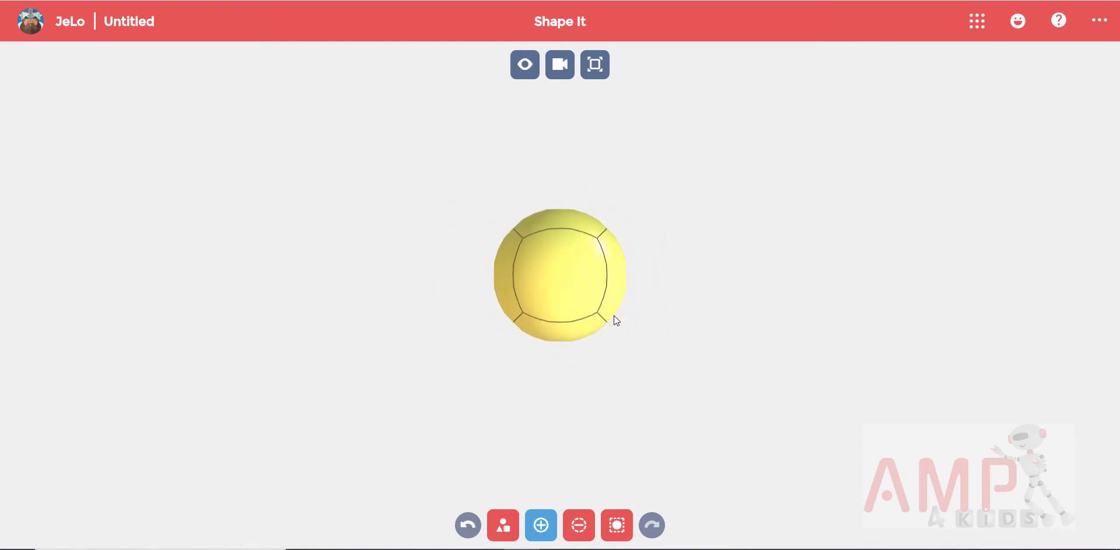
{"action": "scroll", "coordinate": [614, 316], "scroll_direction": "down", "scroll_amount": 2}
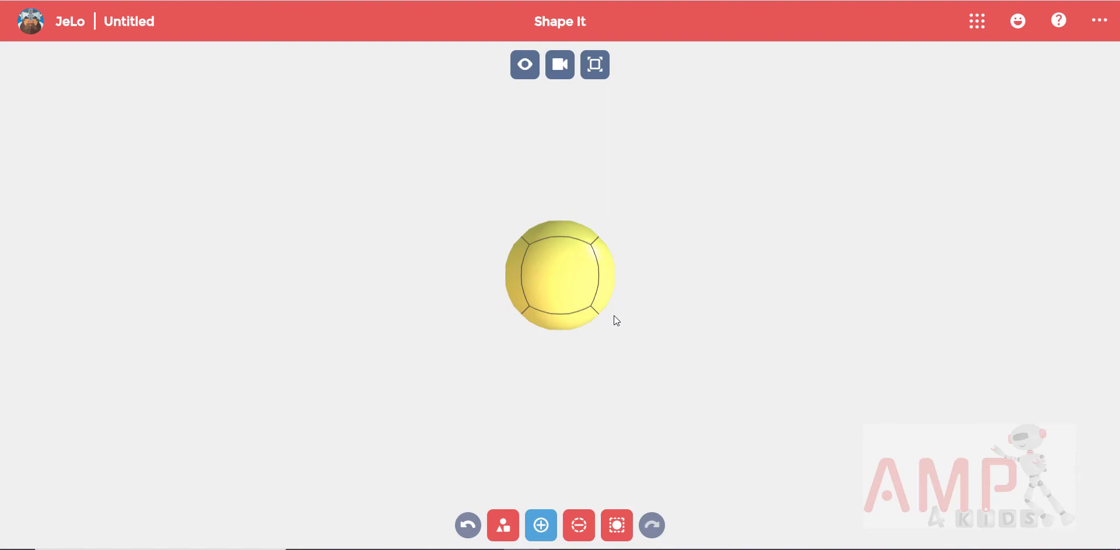
Step: Add material around the ball to build a flat block three cells wide and three cells high, then leave Add Material
{"action": "left_click", "coordinate": [613, 280]}
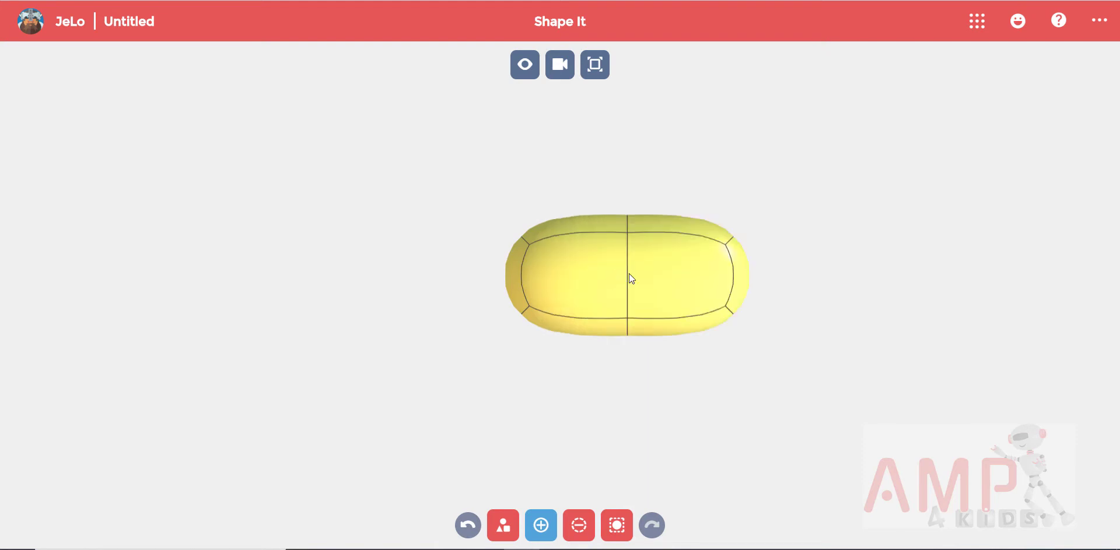
{"action": "left_click", "coordinate": [745, 268]}
{"action": "left_click", "coordinate": [792, 217]}
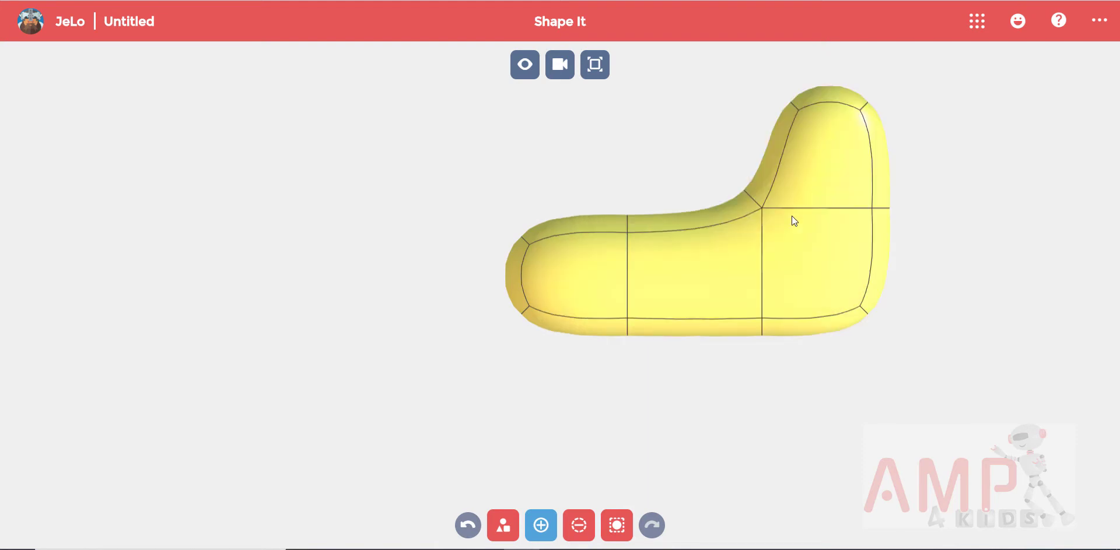
{"action": "left_click", "coordinate": [686, 218]}
{"action": "left_click", "coordinate": [594, 211]}
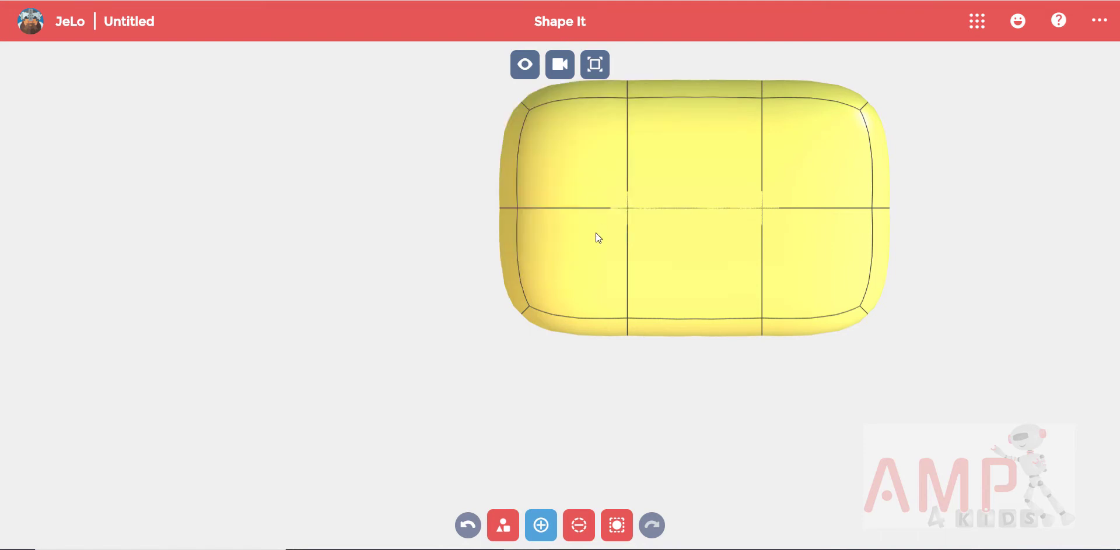
{"action": "left_click", "coordinate": [598, 334]}
{"action": "left_click", "coordinate": [677, 339]}
{"action": "left_click", "coordinate": [785, 344]}
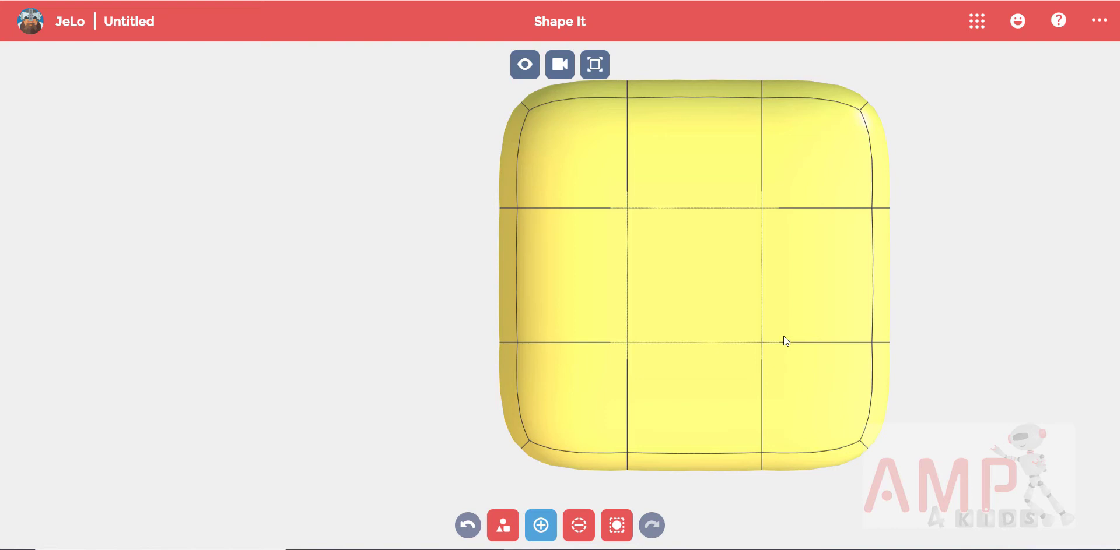
{"action": "left_click", "coordinate": [546, 524]}
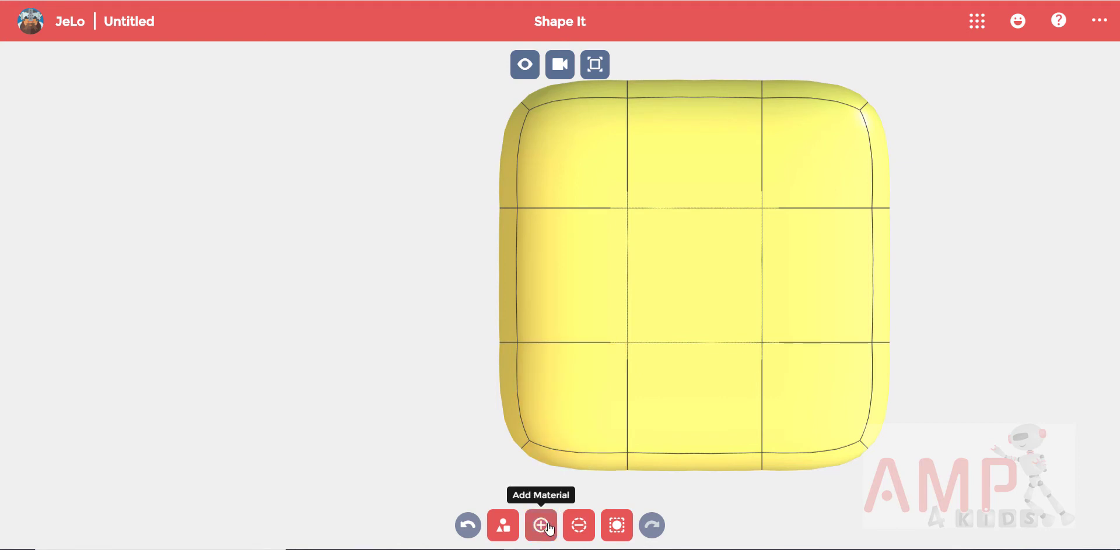
Step: Apply symmetry through the middle of the block both vertically and horizontally, using its upper and right middle edges
{"action": "left_click", "coordinate": [700, 97]}
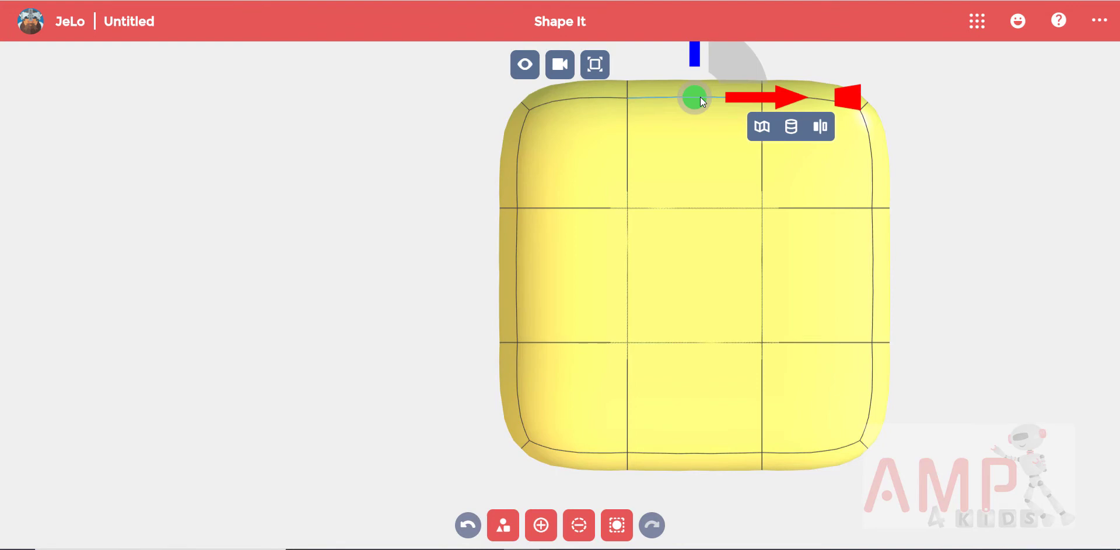
{"action": "left_click", "coordinate": [821, 128]}
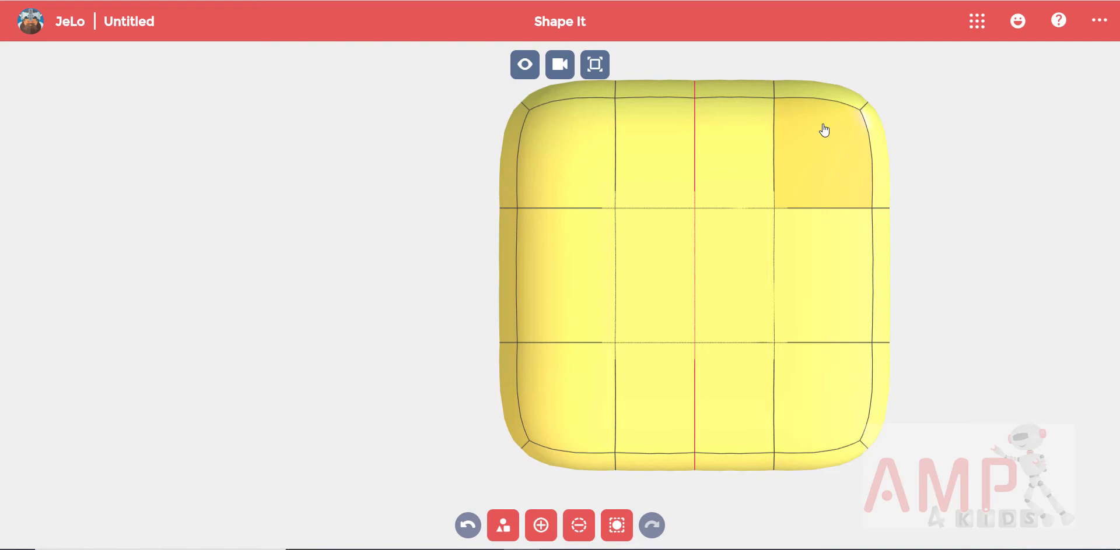
{"action": "left_click", "coordinate": [874, 267]}
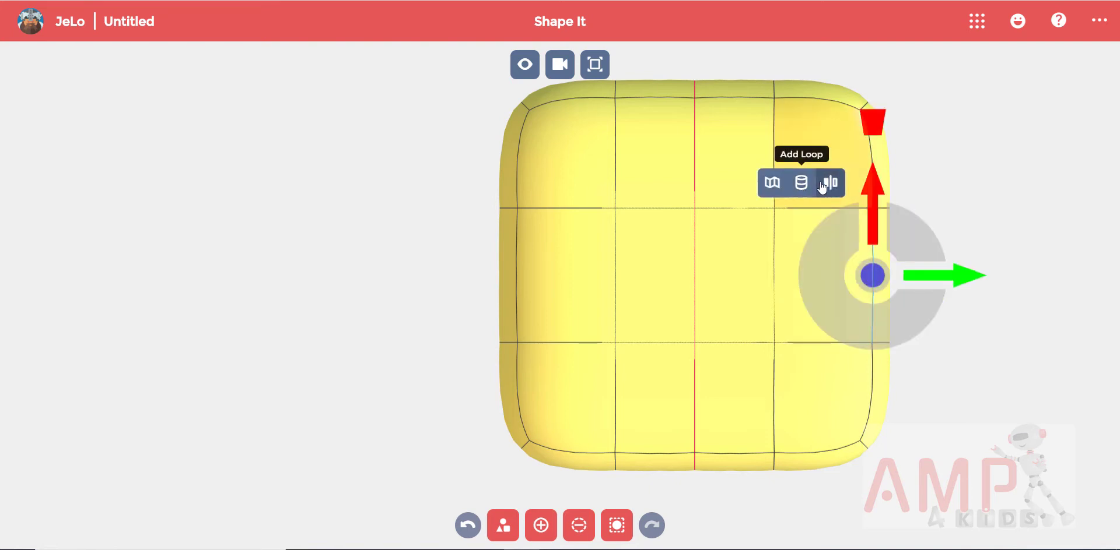
{"action": "left_click", "coordinate": [828, 184]}
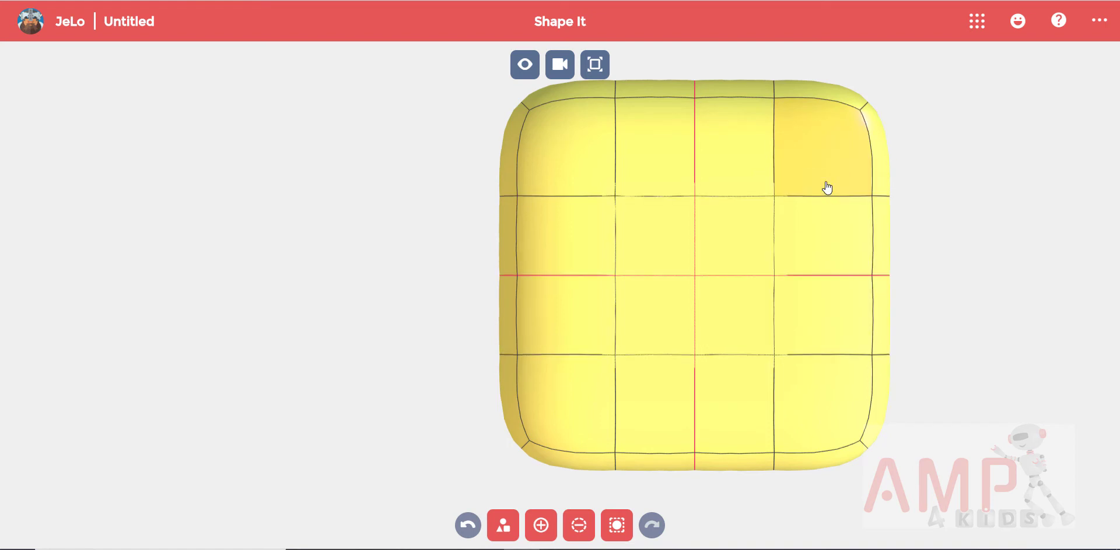
Step: Move the block's upper-right corner edge diagonally inward to round the corners, and raise its upper two rows of points to lengthen it
{"action": "left_click", "coordinate": [865, 105]}
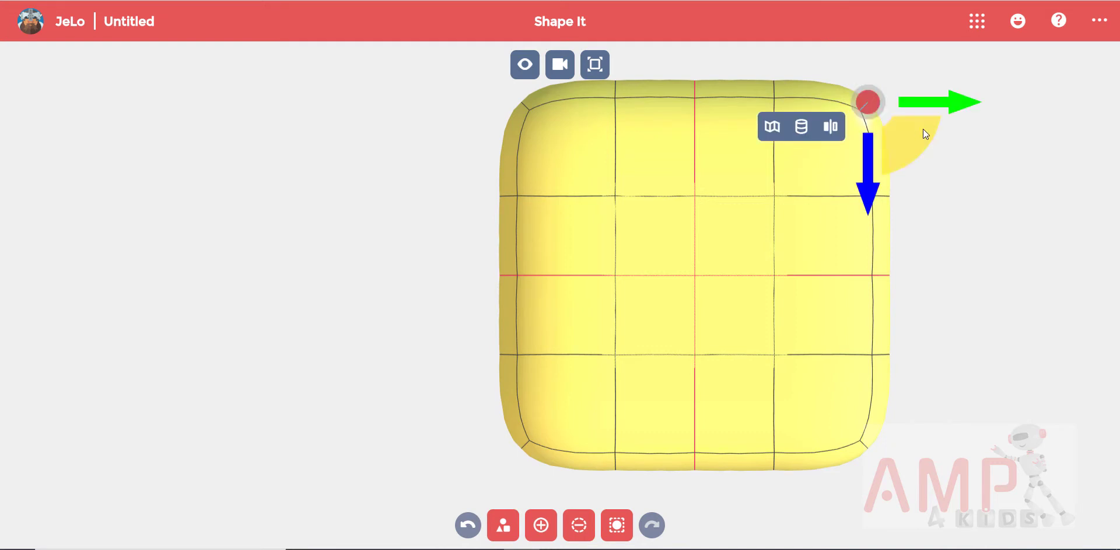
{"action": "left_click_drag", "start_coordinate": [922, 129], "coordinate": [870, 177]}
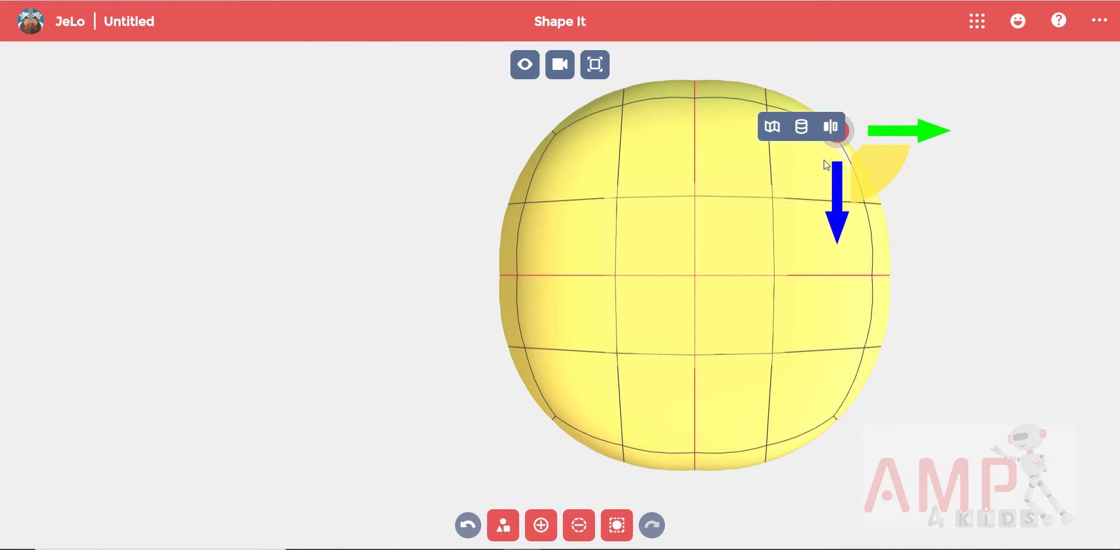
{"action": "left_click", "coordinate": [470, 88]}
{"action": "left_click_drag", "start_coordinate": [516, 86], "coordinate": [893, 216]}
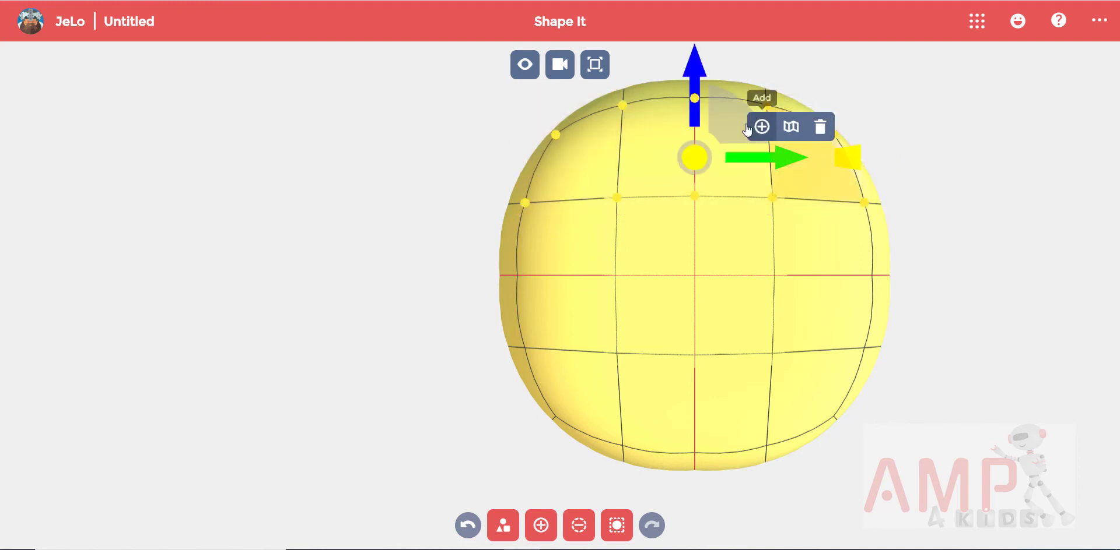
{"action": "left_click_drag", "start_coordinate": [694, 87], "coordinate": [695, 62]}
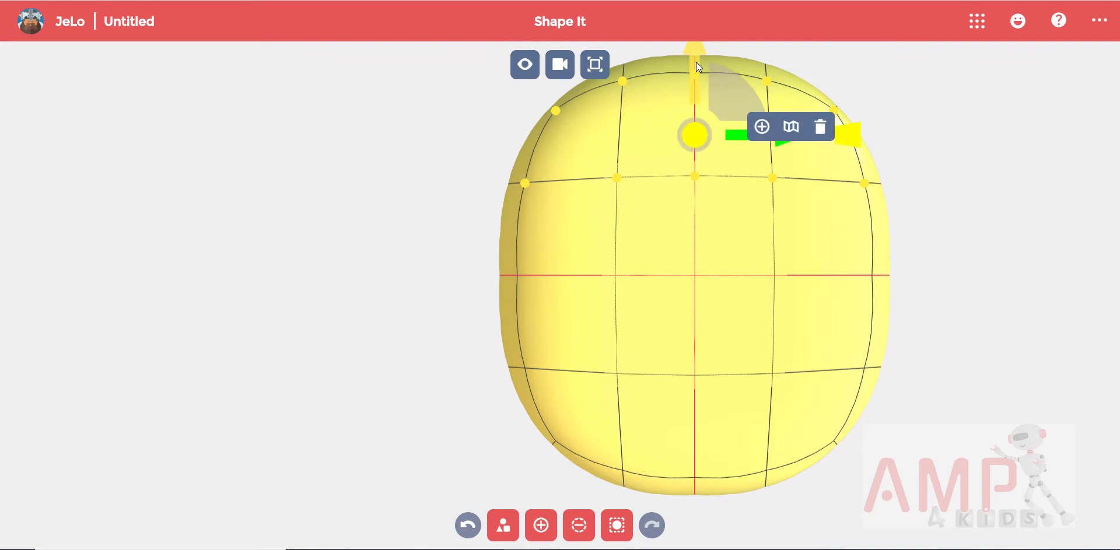
{"action": "left_click", "coordinate": [1019, 300]}
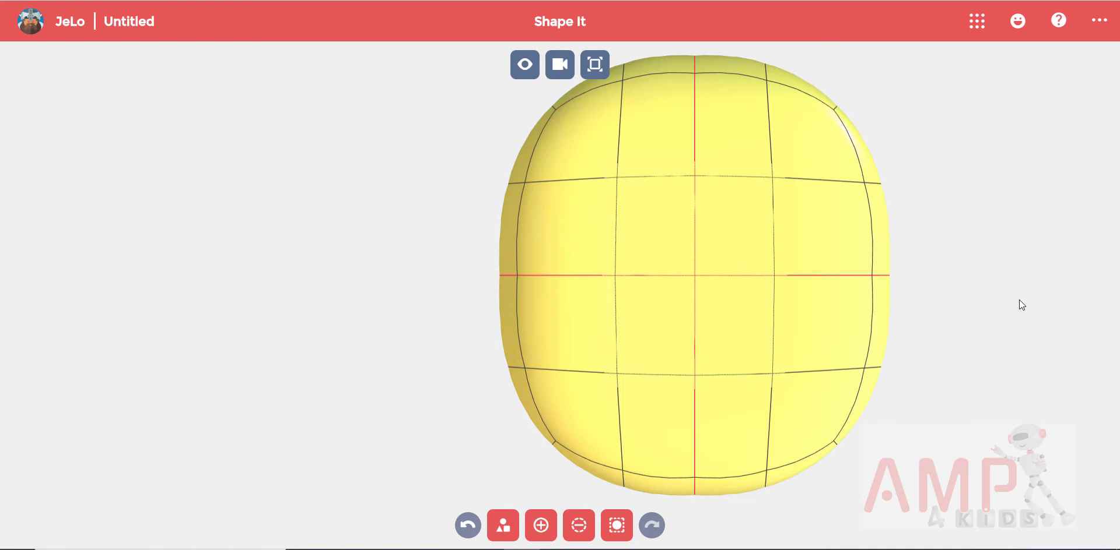
Step: Select the four upper-right faces on the body's back and flatten them so the whole back becomes flat with a sharp outline
{"action": "left_click", "coordinate": [739, 163]}
{"action": "left_click", "coordinate": [792, 157]}
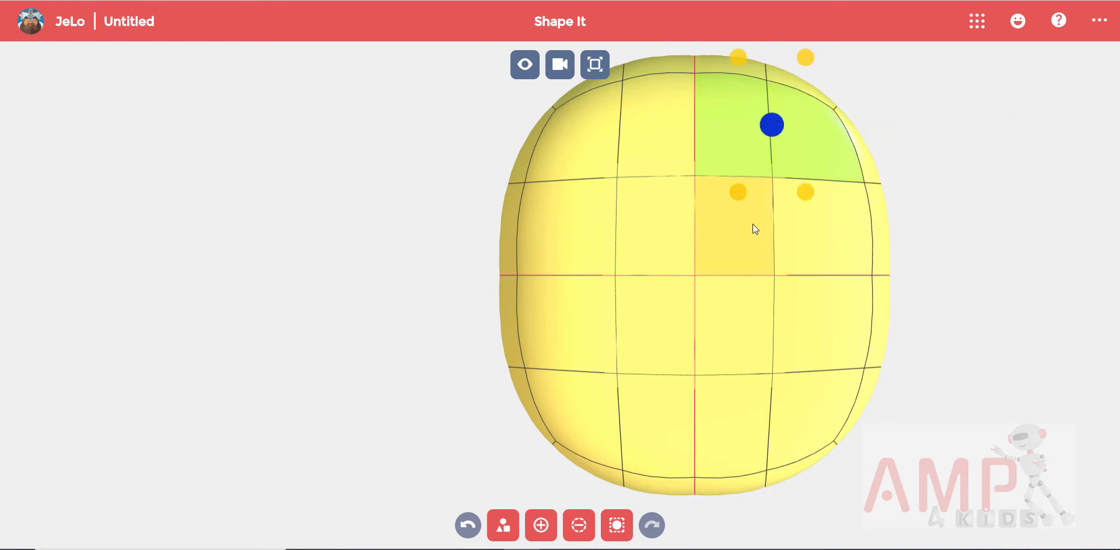
{"action": "left_click", "coordinate": [755, 224]}
{"action": "left_click", "coordinate": [824, 245]}
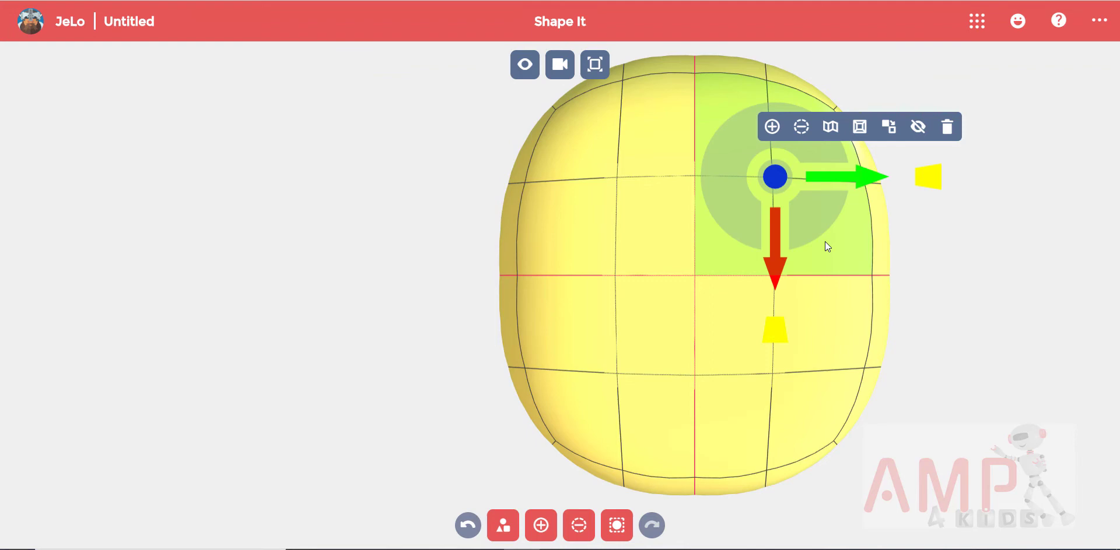
{"action": "left_click", "coordinate": [830, 126]}
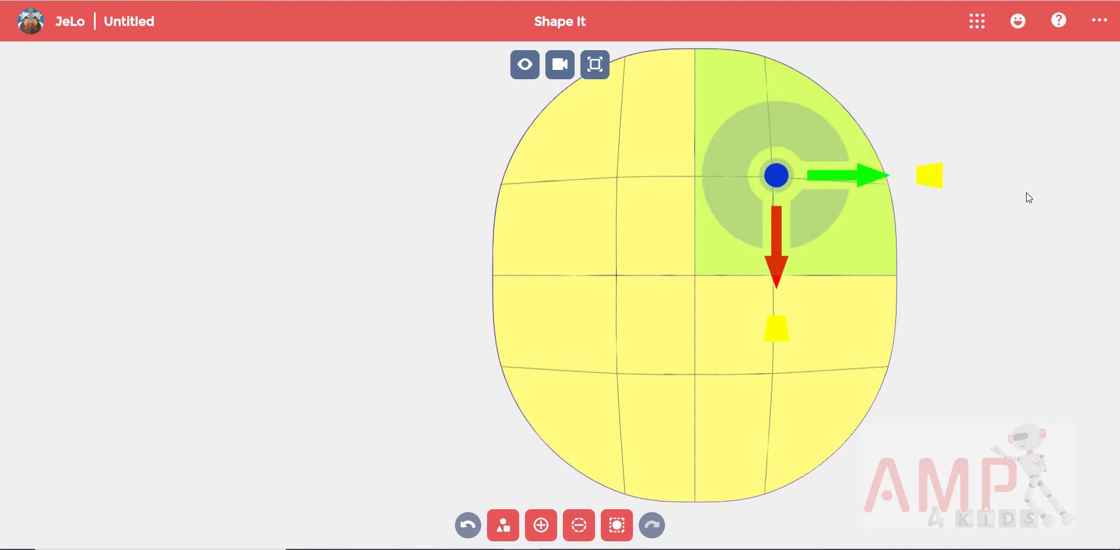
{"action": "left_click_drag", "start_coordinate": [1024, 239], "coordinate": [756, 247]}
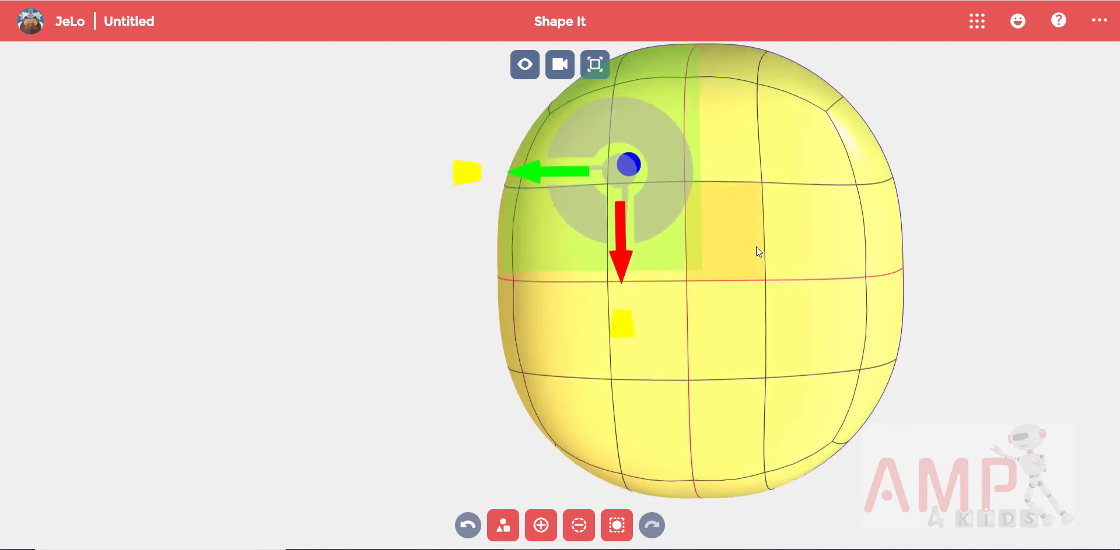
{"action": "mouse_move", "coordinate": [974, 288]}
{"action": "left_mouse_down"}
{"action": "mouse_move", "coordinate": [1043, 282]}
{"action": "mouse_move", "coordinate": [982, 284]}
{"action": "left_mouse_up"}
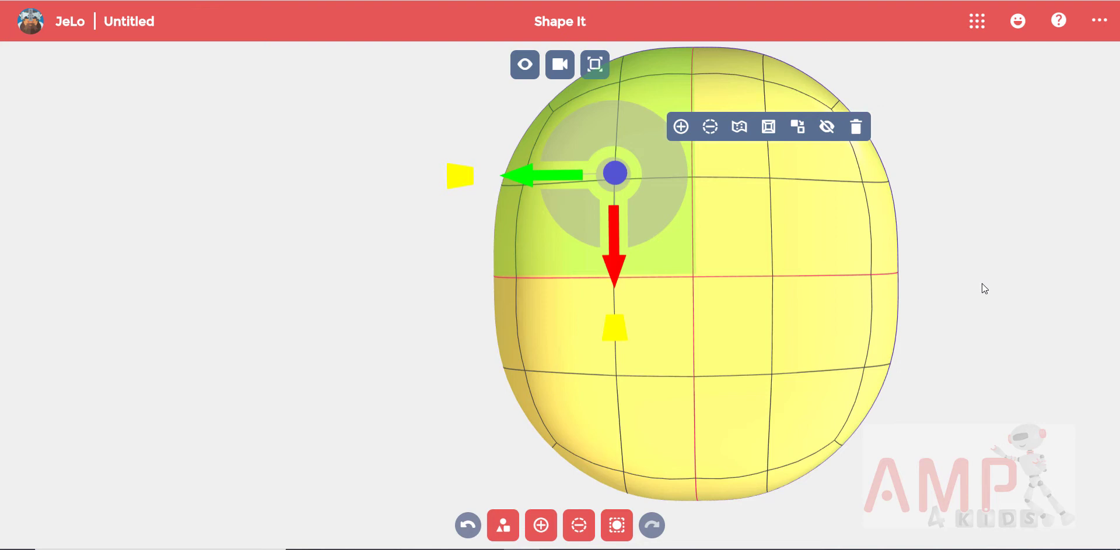
Step: Add material in empty space beside the yellow body to build a separate block three cells wide and two cells high, then leave Add Material
{"action": "left_click", "coordinate": [540, 526]}
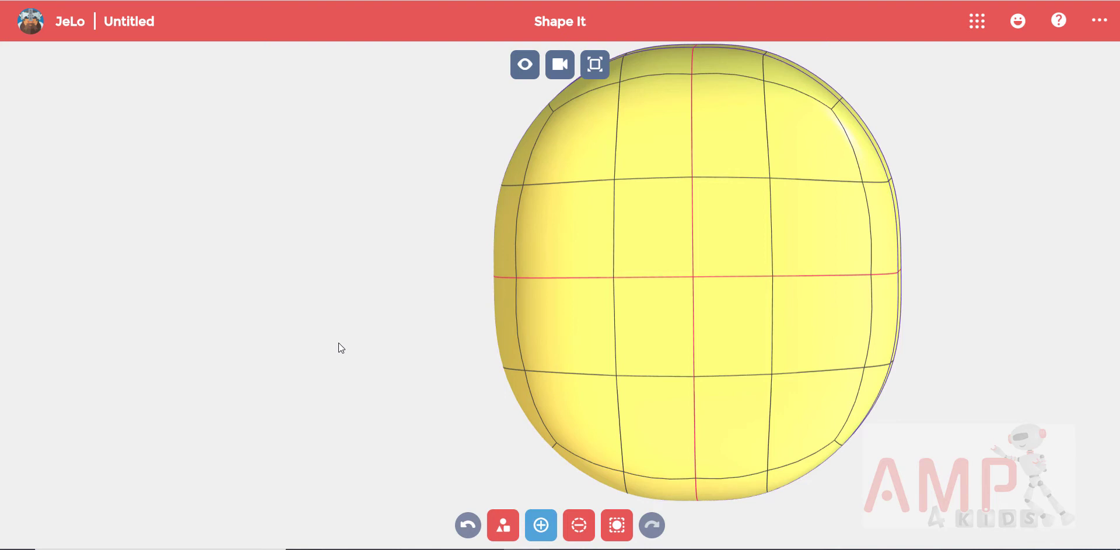
{"action": "scroll", "coordinate": [341, 349], "scroll_direction": "down", "scroll_amount": 3}
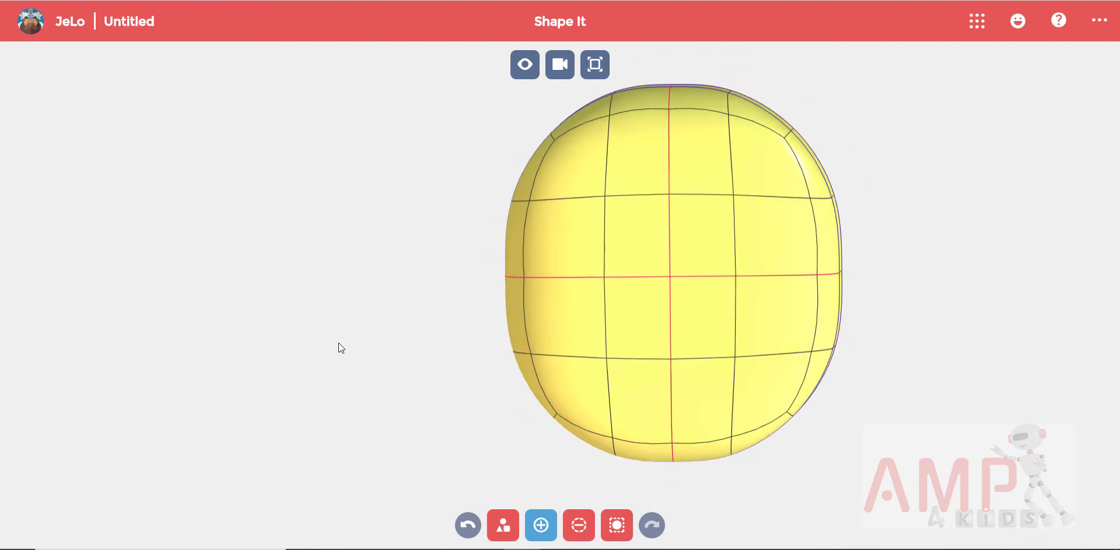
{"action": "scroll", "coordinate": [339, 343], "scroll_direction": "down", "scroll_amount": 3}
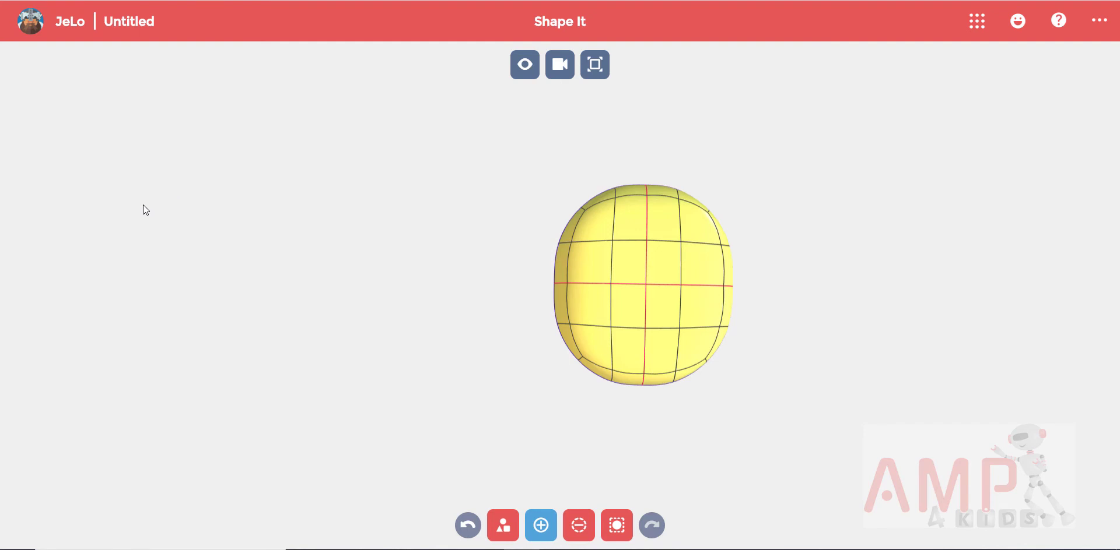
{"action": "left_click", "coordinate": [142, 204]}
{"action": "left_click", "coordinate": [169, 182]}
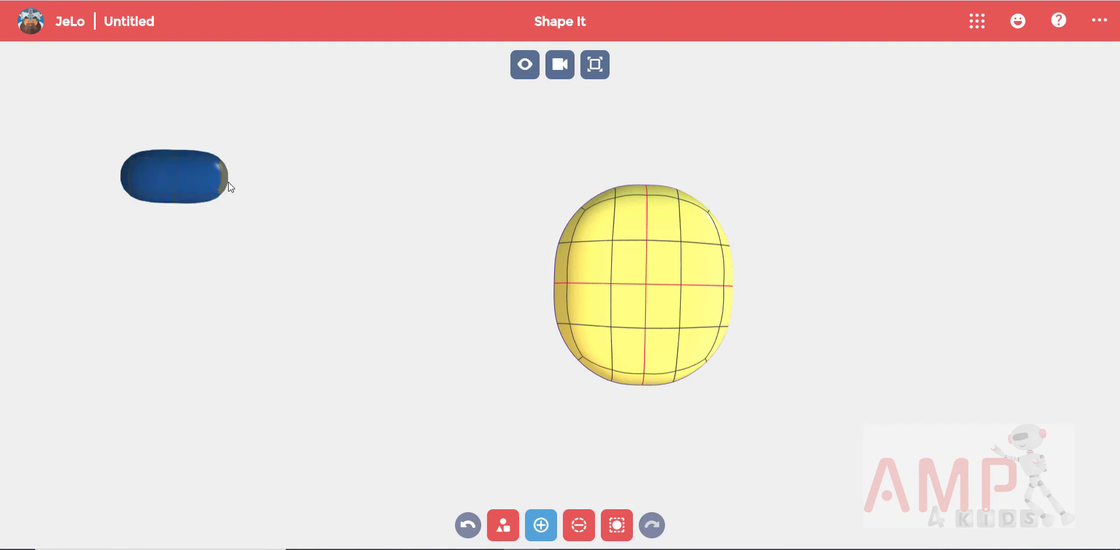
{"action": "left_click", "coordinate": [230, 181]}
{"action": "left_click", "coordinate": [247, 203]}
{"action": "left_click", "coordinate": [222, 212]}
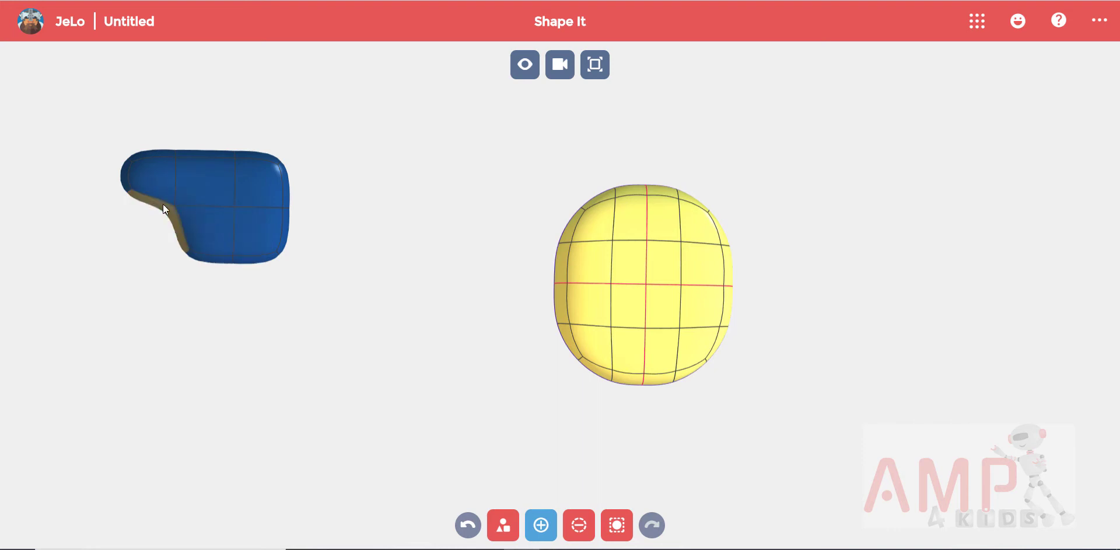
{"action": "left_click", "coordinate": [163, 204]}
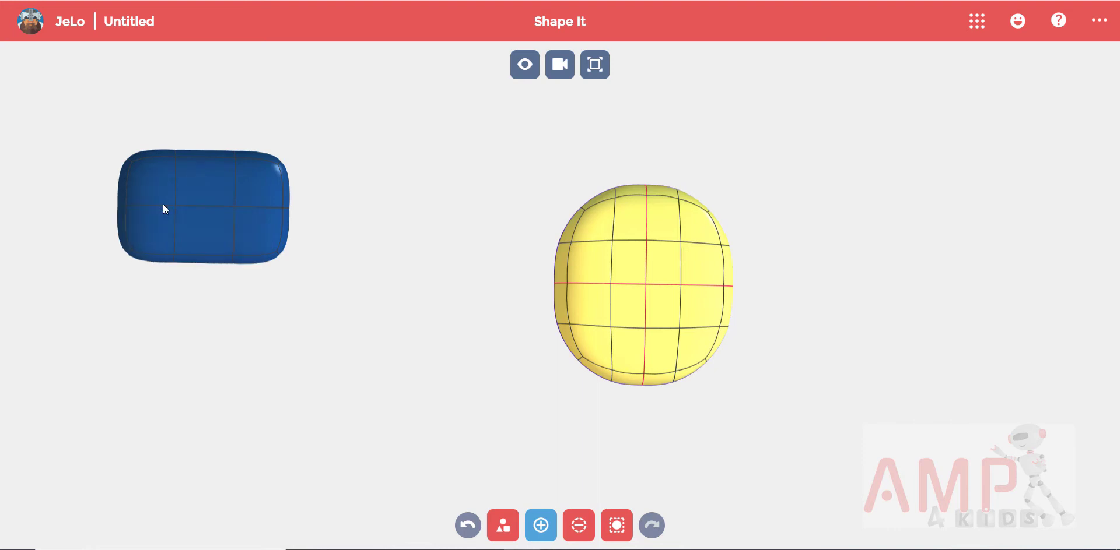
{"action": "left_click", "coordinate": [545, 529]}
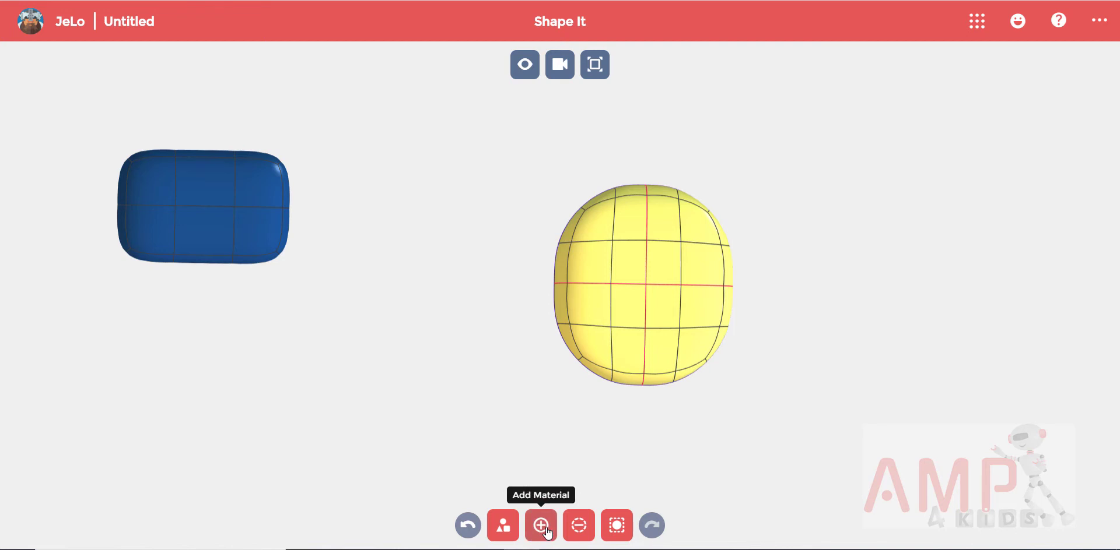
Step: Apply symmetry about the blue block's vertical middle and move its upper-right and lower-right corner edges diagonally inward to make an oval
{"action": "left_click", "coordinate": [224, 165]}
{"action": "left_click", "coordinate": [330, 121]}
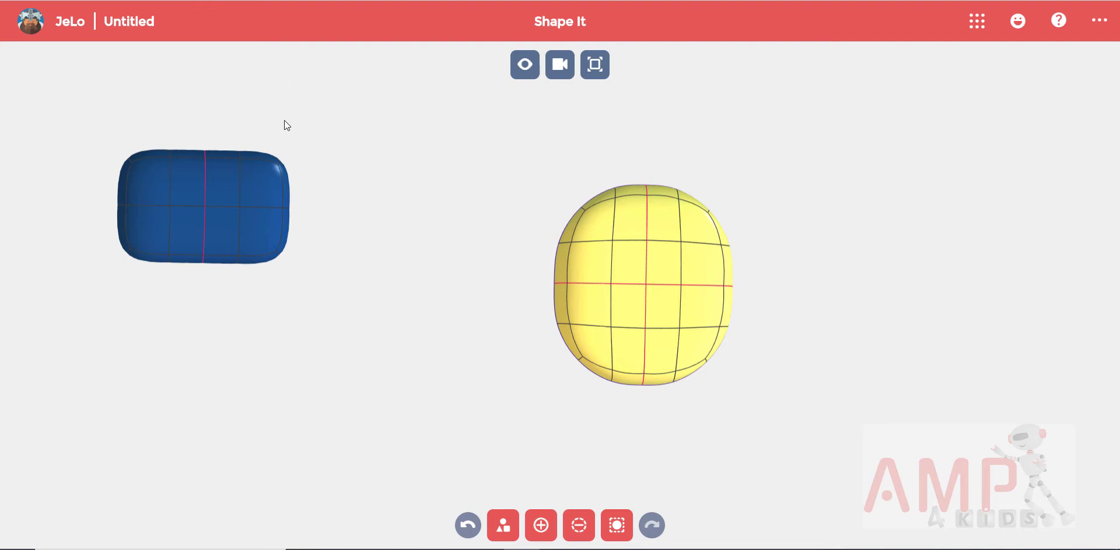
{"action": "left_click", "coordinate": [278, 163]}
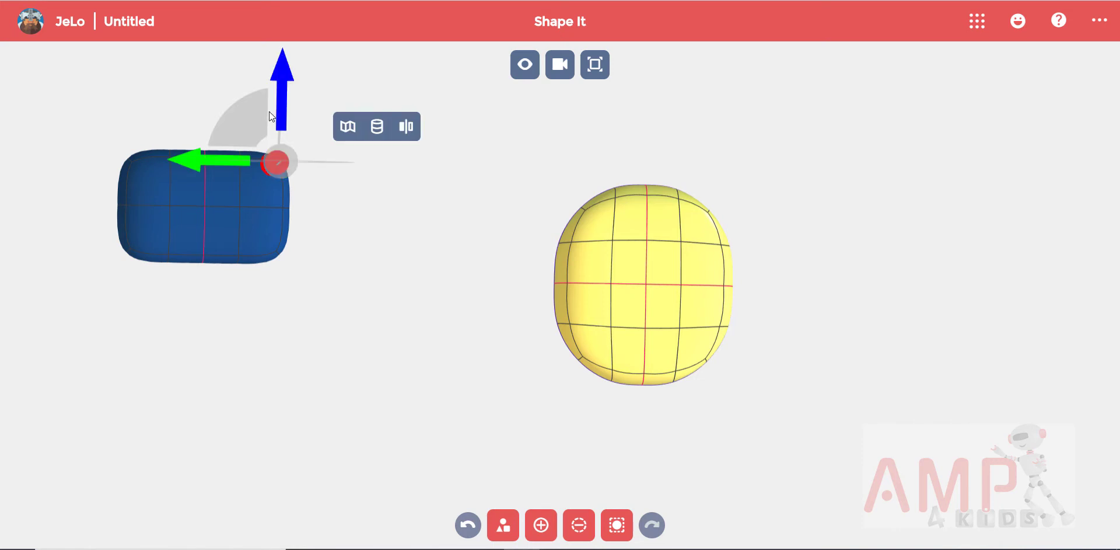
{"action": "left_click_drag", "start_coordinate": [261, 113], "coordinate": [239, 134]}
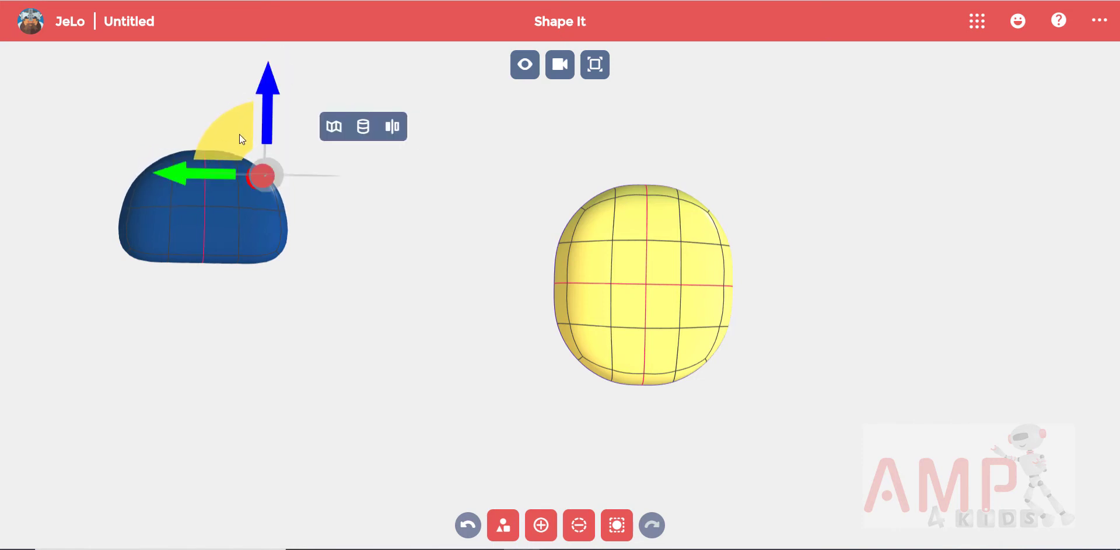
{"action": "left_click", "coordinate": [322, 239]}
{"action": "left_click", "coordinate": [279, 253]}
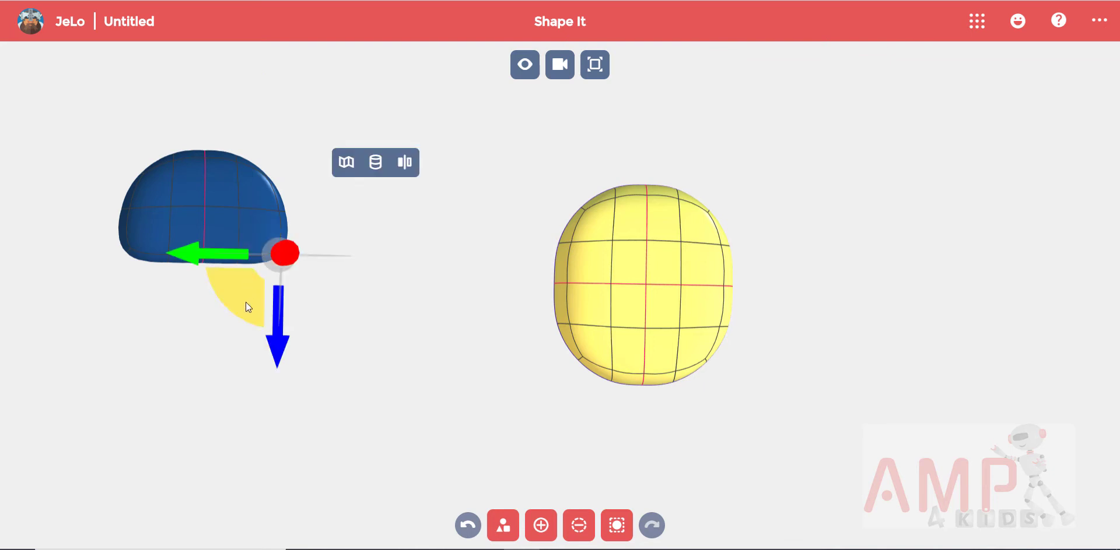
{"action": "left_click_drag", "start_coordinate": [246, 302], "coordinate": [229, 286]}
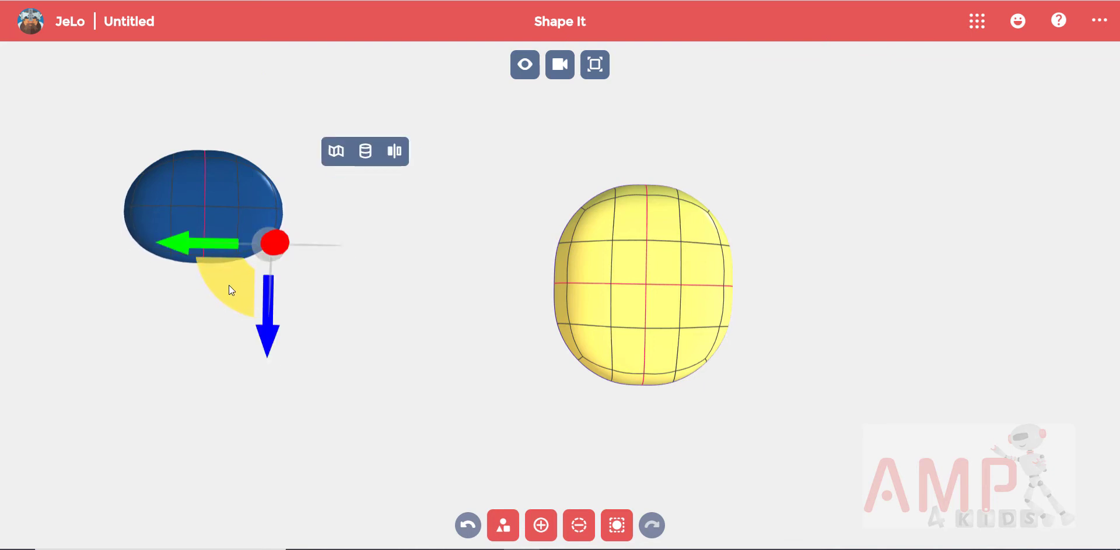
{"action": "left_click", "coordinate": [184, 356]}
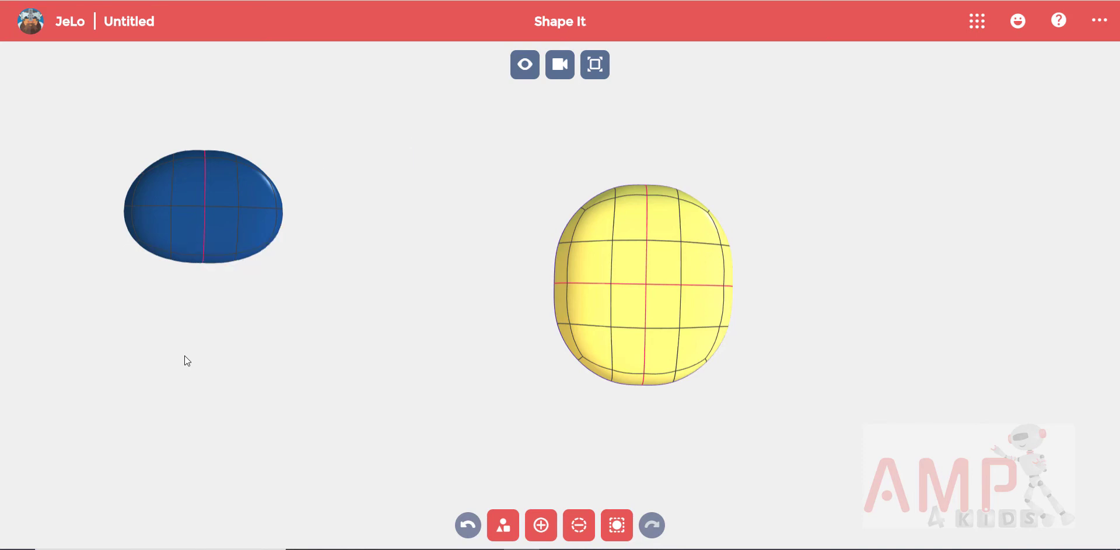
Step: From a side view, select the whole blue oval and move it in front of the yellow body and down to its lower half
{"action": "left_click", "coordinate": [560, 64]}
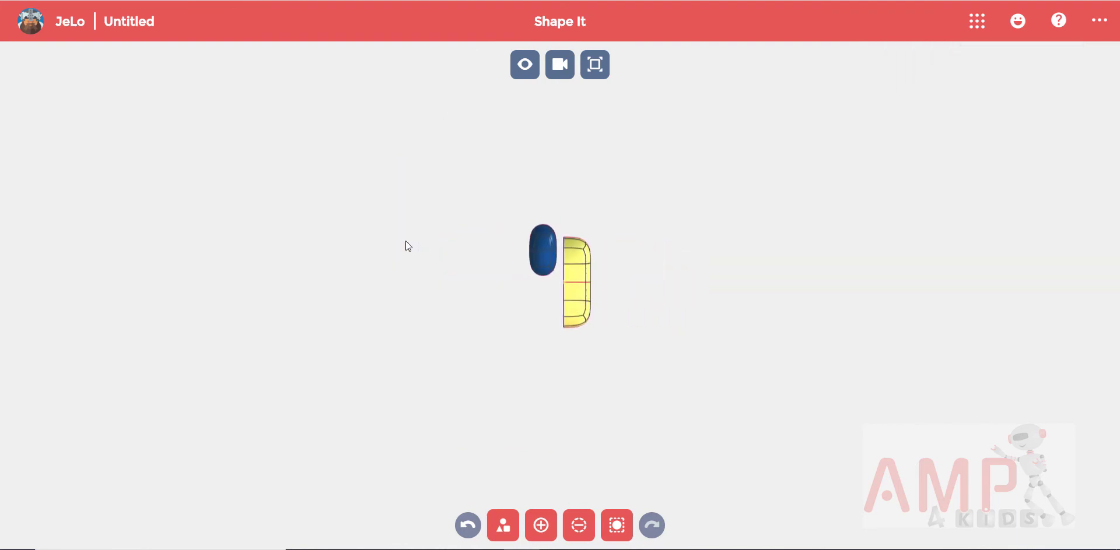
{"action": "left_click", "coordinate": [616, 525]}
{"action": "left_click", "coordinate": [540, 254]}
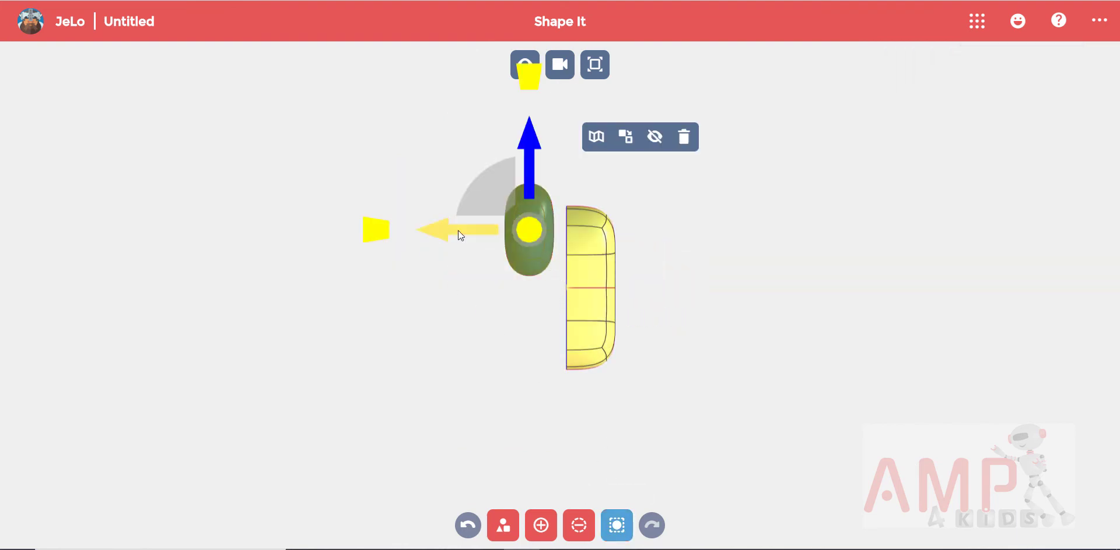
{"action": "left_click_drag", "start_coordinate": [440, 232], "coordinate": [547, 228]}
{"action": "left_click_drag", "start_coordinate": [639, 140], "coordinate": [643, 233]}
Step: Return to the straight-on front view and move the blue oval sideways onto the middle of the yellow body's lower half
{"action": "left_click", "coordinate": [559, 64]}
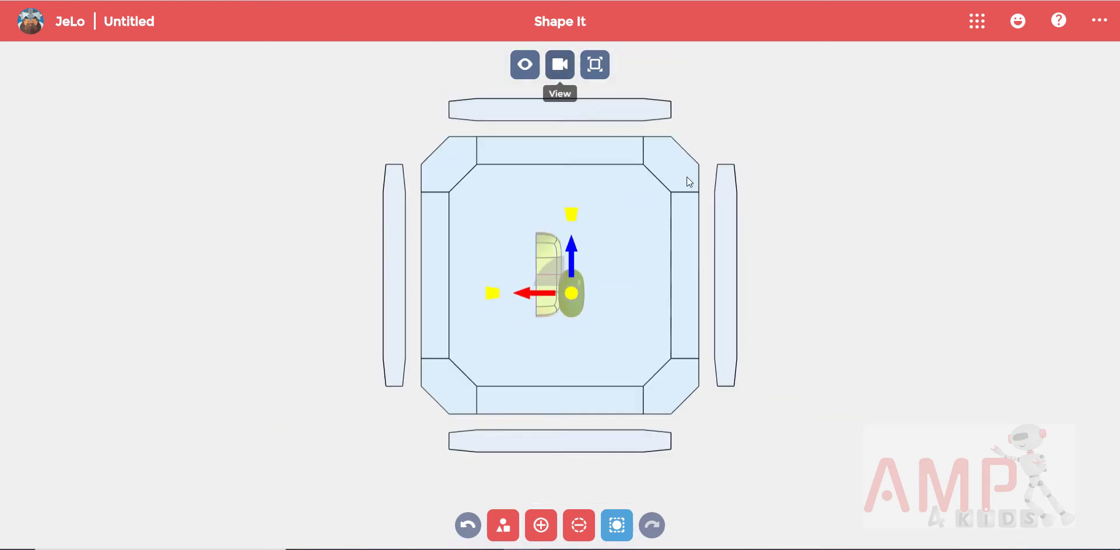
{"action": "left_click", "coordinate": [720, 242]}
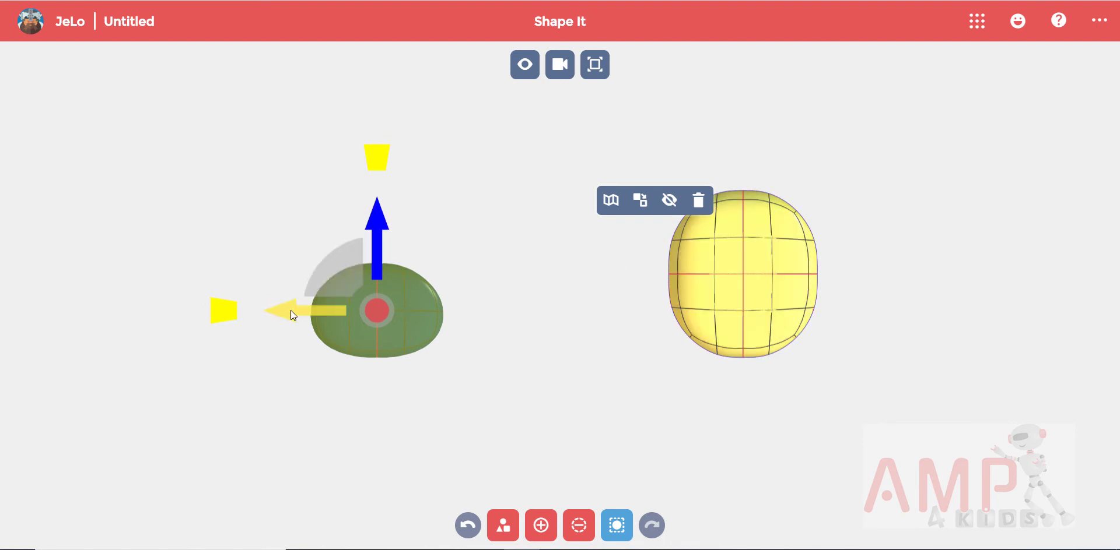
{"action": "left_click_drag", "start_coordinate": [291, 311], "coordinate": [607, 308]}
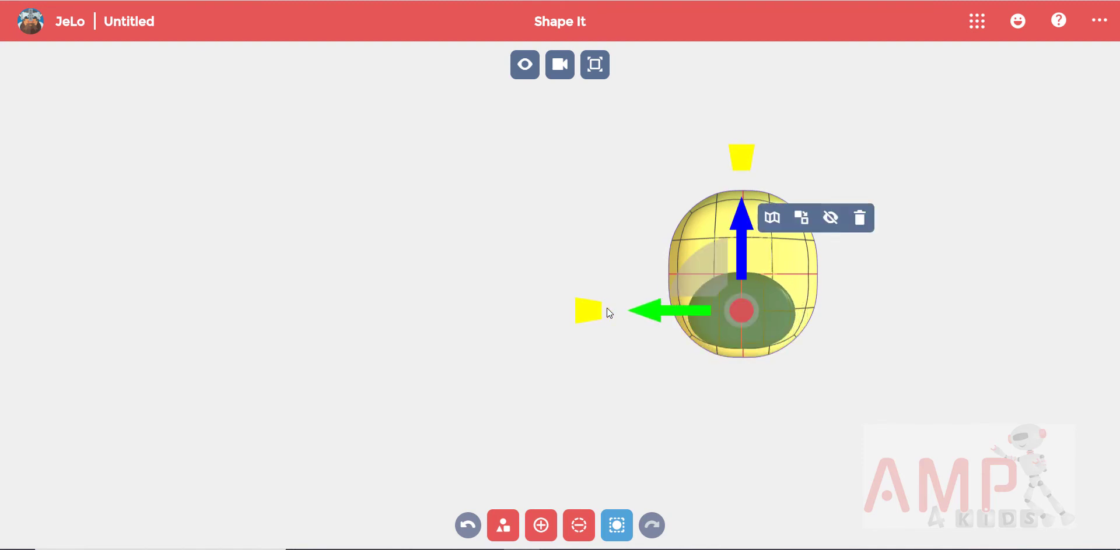
{"action": "left_click", "coordinate": [635, 359]}
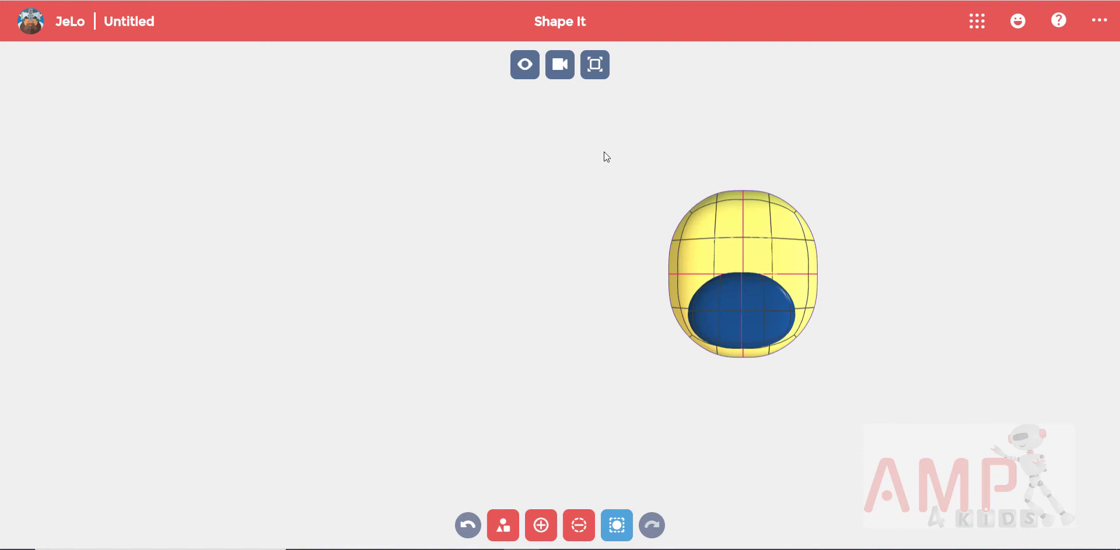
Step: Enlarge the blue oval slightly and shift it a little to the right to centre it on the yellow body
{"action": "left_click", "coordinate": [596, 65]}
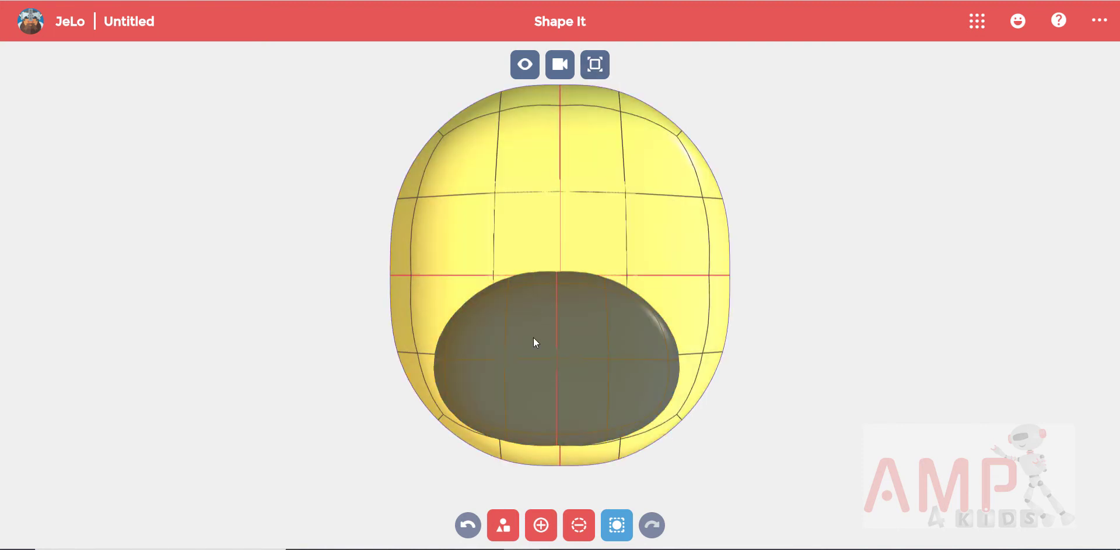
{"action": "left_click", "coordinate": [533, 339]}
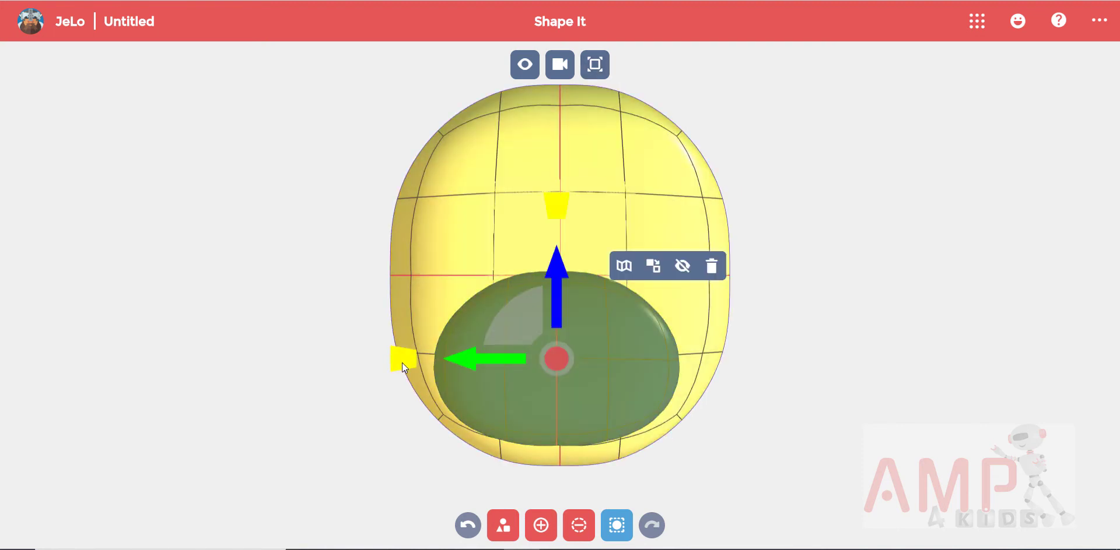
{"action": "left_click_drag", "start_coordinate": [401, 362], "coordinate": [392, 363]}
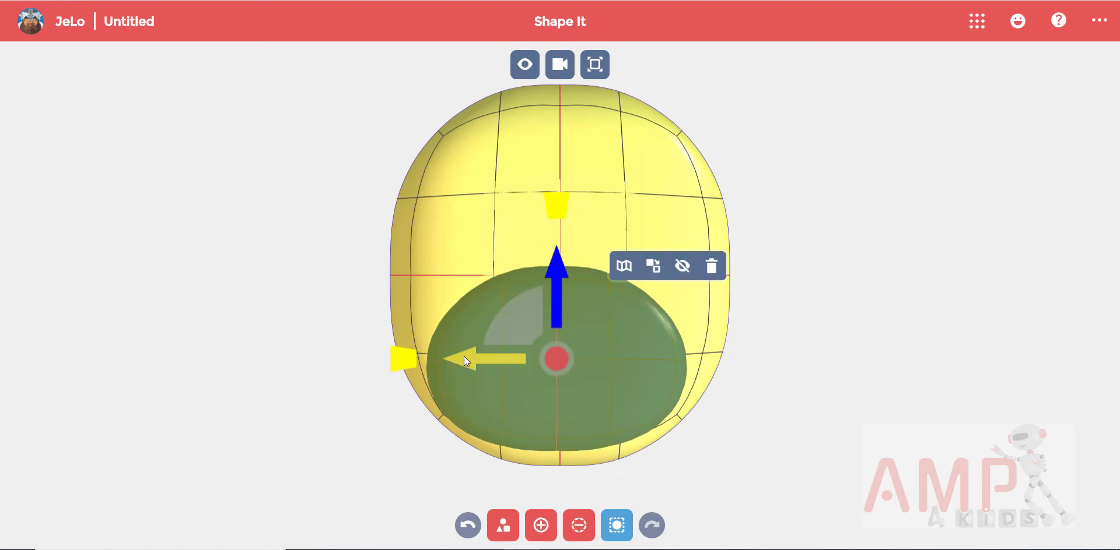
{"action": "left_click_drag", "start_coordinate": [463, 359], "coordinate": [467, 359]}
{"action": "left_click", "coordinate": [369, 396]}
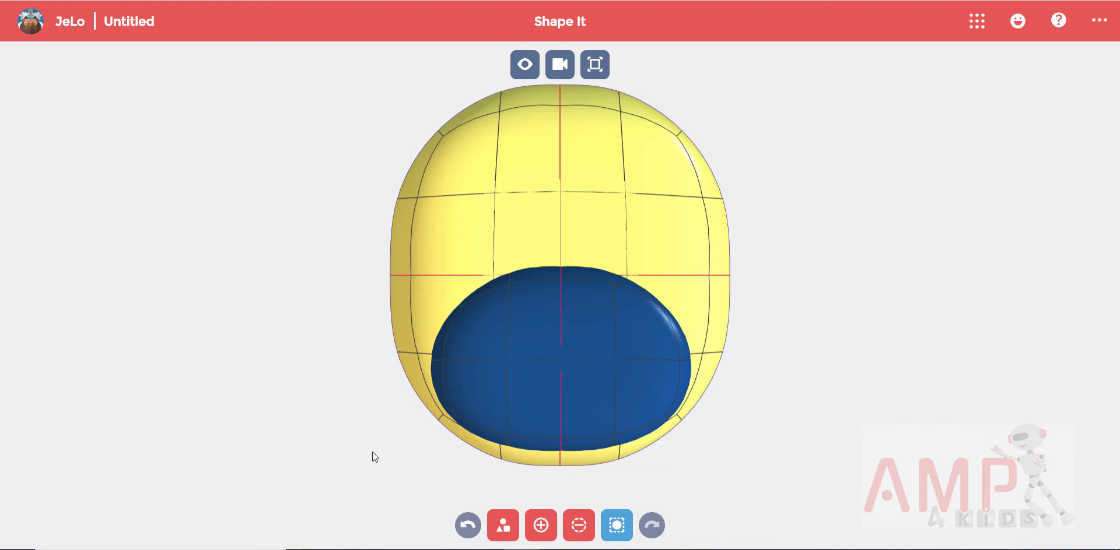
Step: Add a single new ball of material in the empty space to the left of the yellow body, then leave Add Material
{"action": "left_click", "coordinate": [539, 528]}
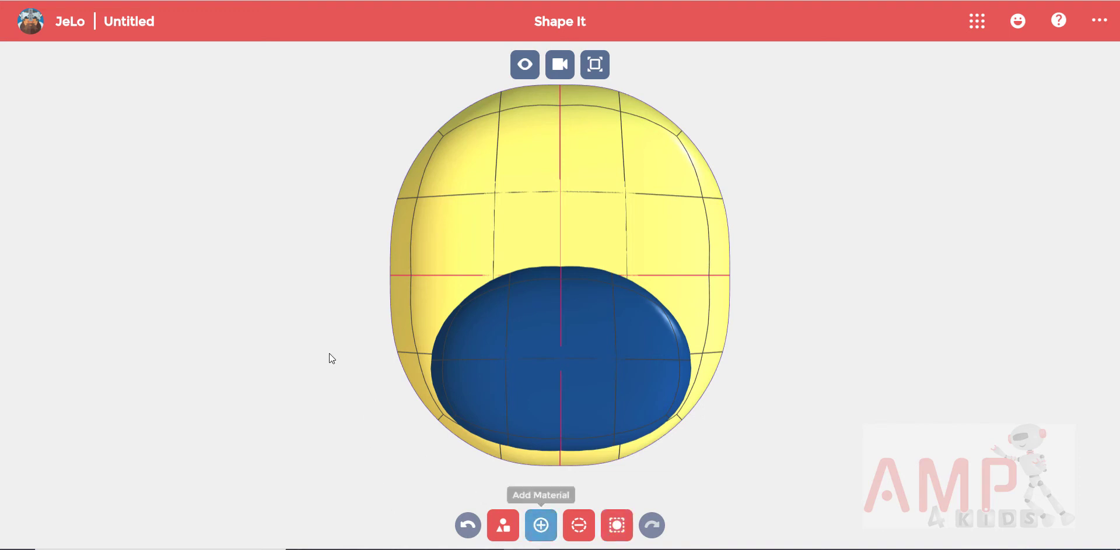
{"action": "left_click", "coordinate": [135, 223]}
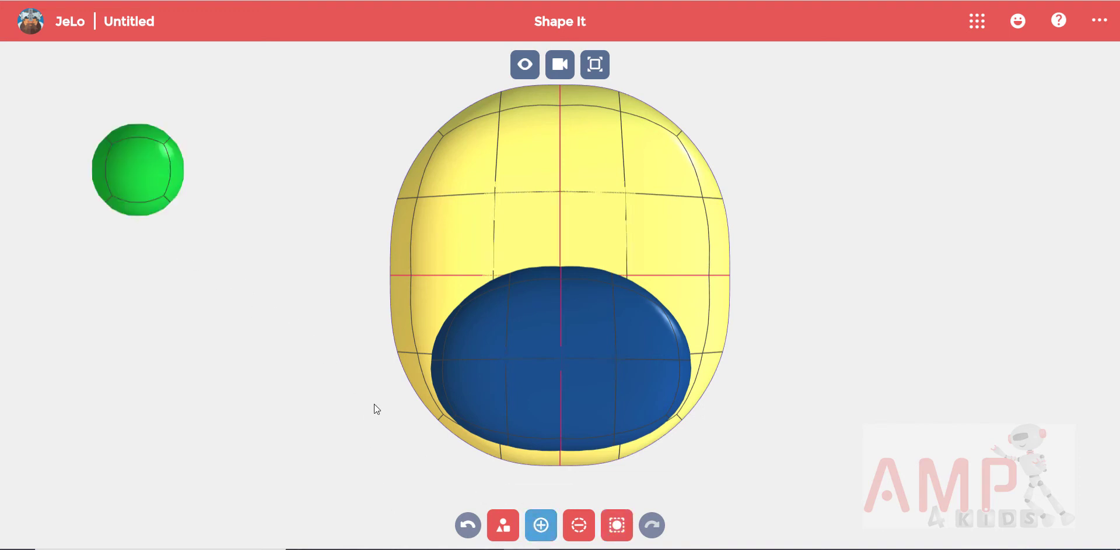
{"action": "left_click", "coordinate": [547, 527]}
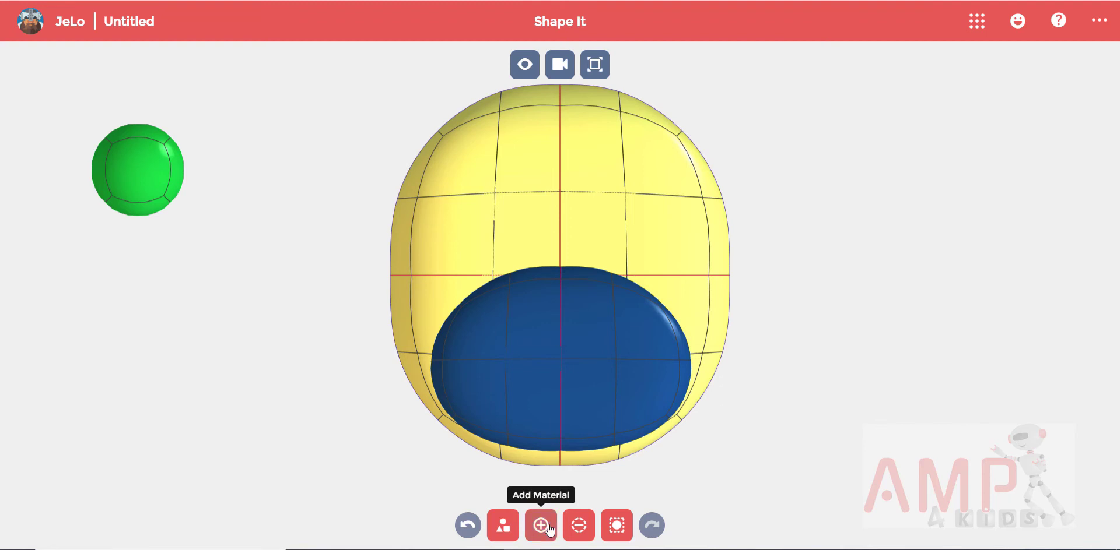
Step: Flatten the back face of the green ball and move that face inward to make the shape thinner
{"action": "left_click_drag", "start_coordinate": [153, 341], "coordinate": [345, 340]}
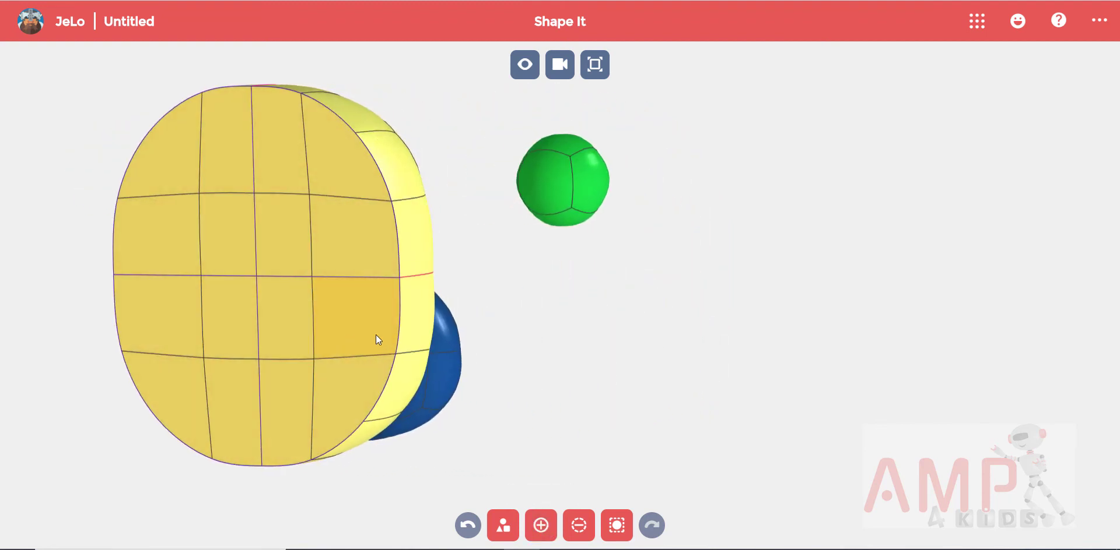
{"action": "left_click", "coordinate": [555, 201]}
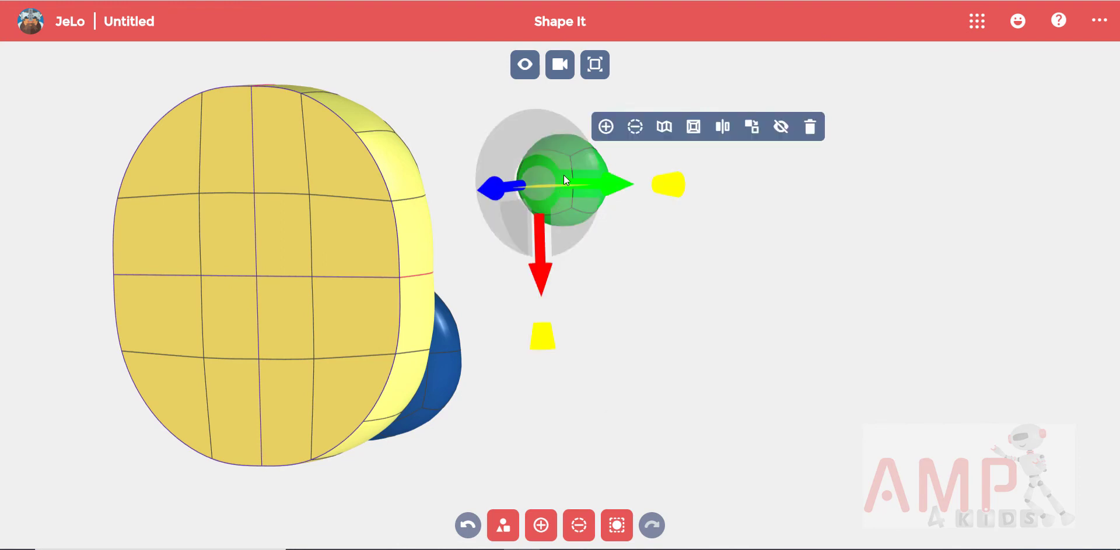
{"action": "left_click", "coordinate": [664, 127]}
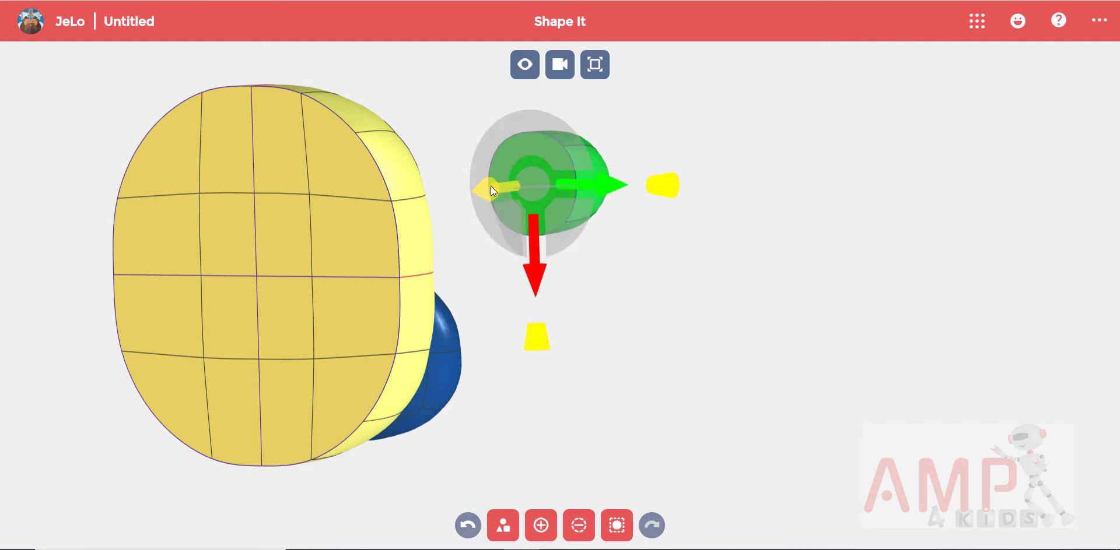
{"action": "left_click_drag", "start_coordinate": [491, 186], "coordinate": [505, 183]}
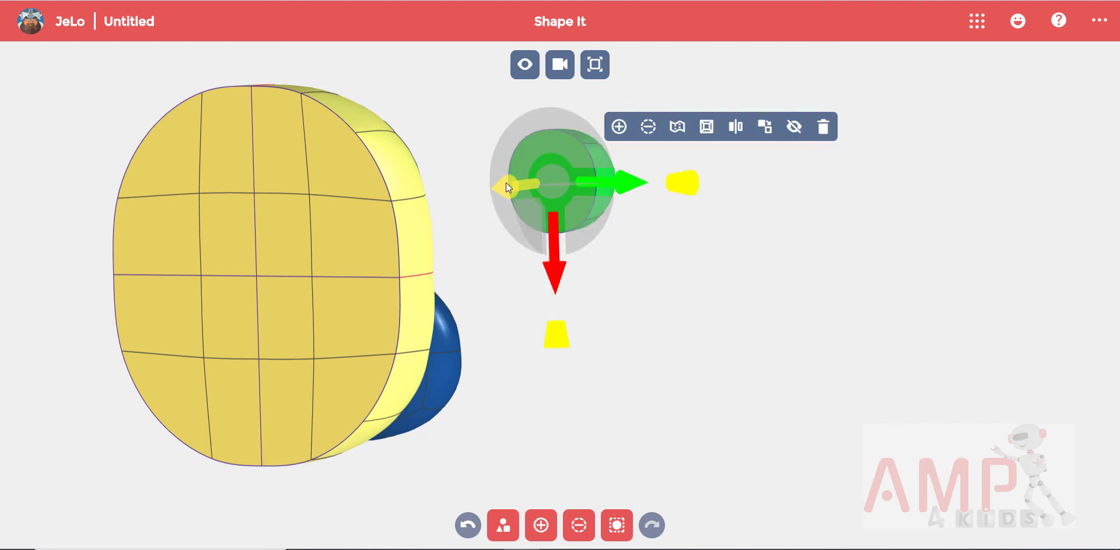
Step: Inset the front face of the green piece to create a smaller face in its middle
{"action": "left_click_drag", "start_coordinate": [792, 227], "coordinate": [609, 241]}
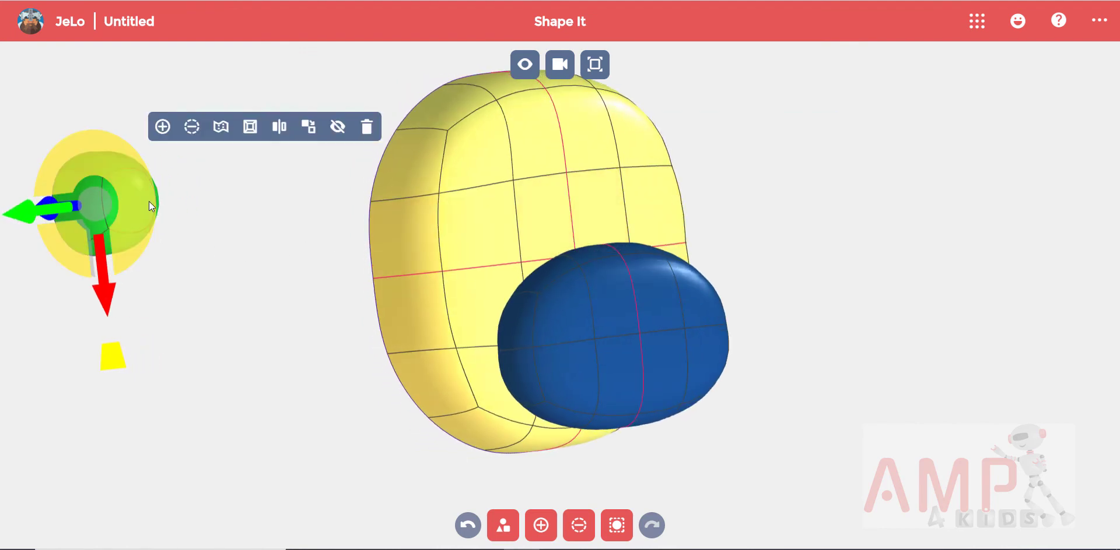
{"action": "left_click", "coordinate": [211, 232]}
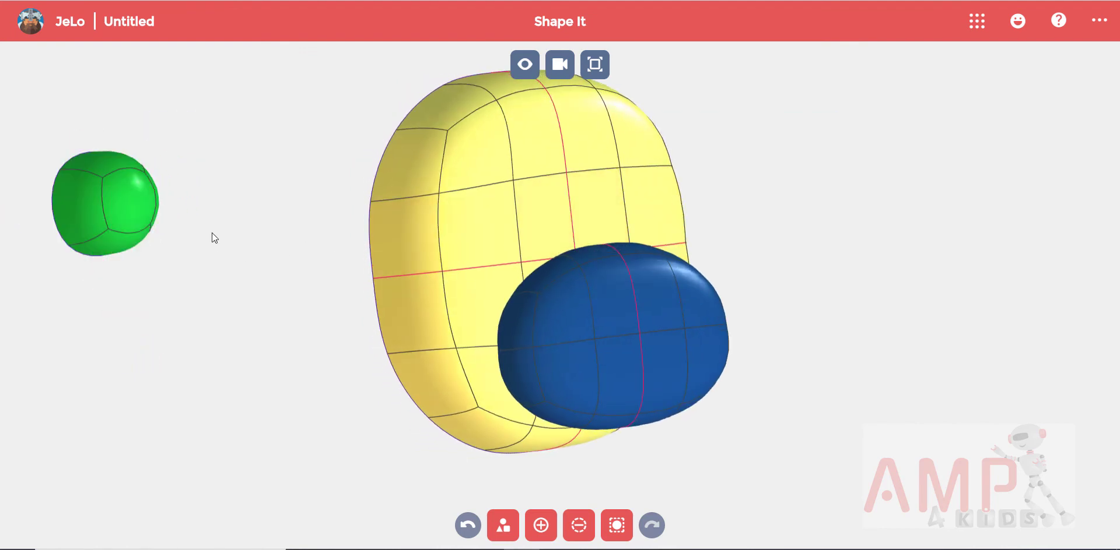
{"action": "left_click", "coordinate": [144, 212]}
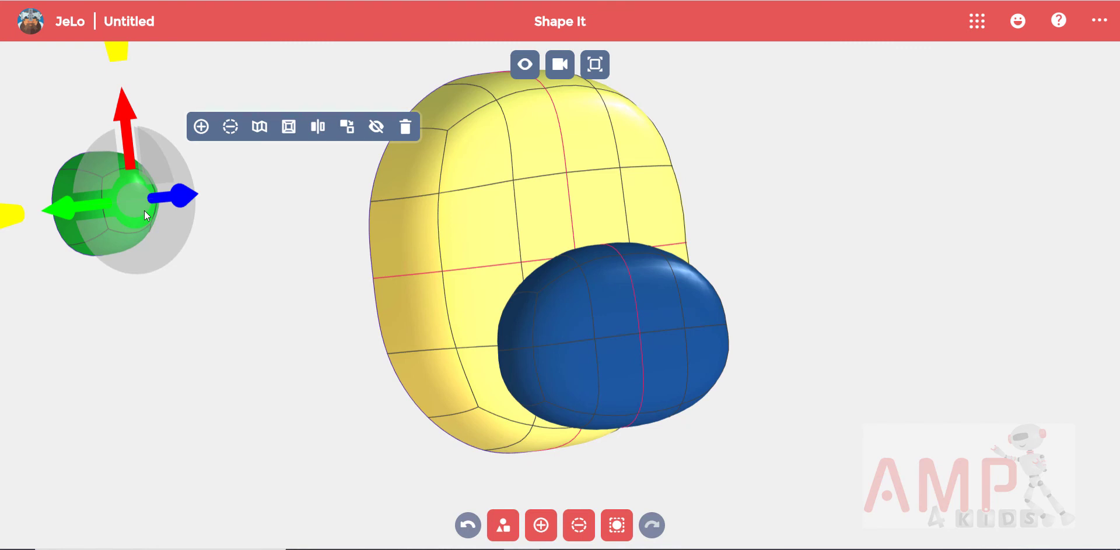
{"action": "left_click", "coordinate": [290, 128]}
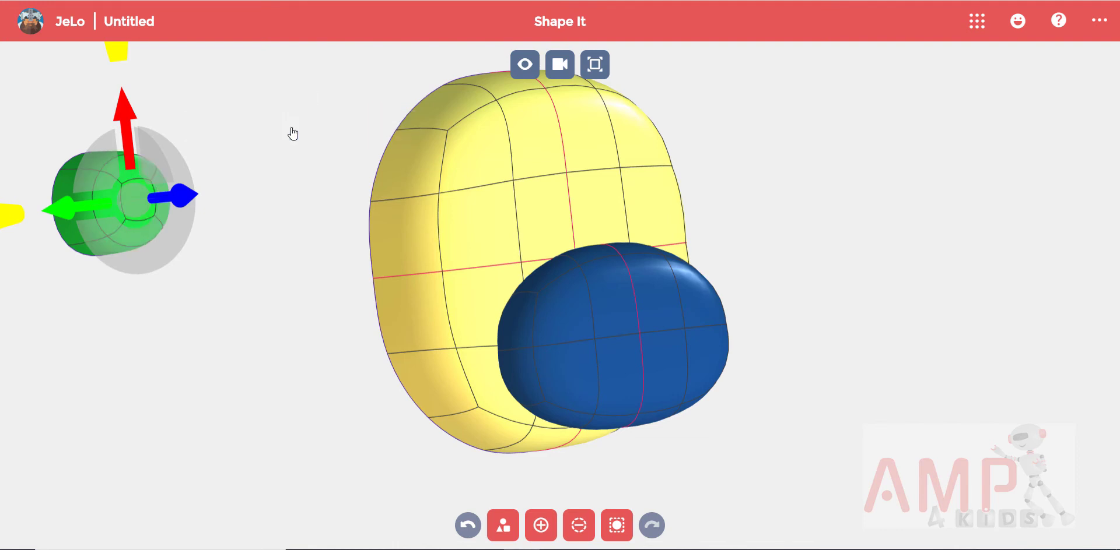
{"action": "left_click", "coordinate": [249, 207]}
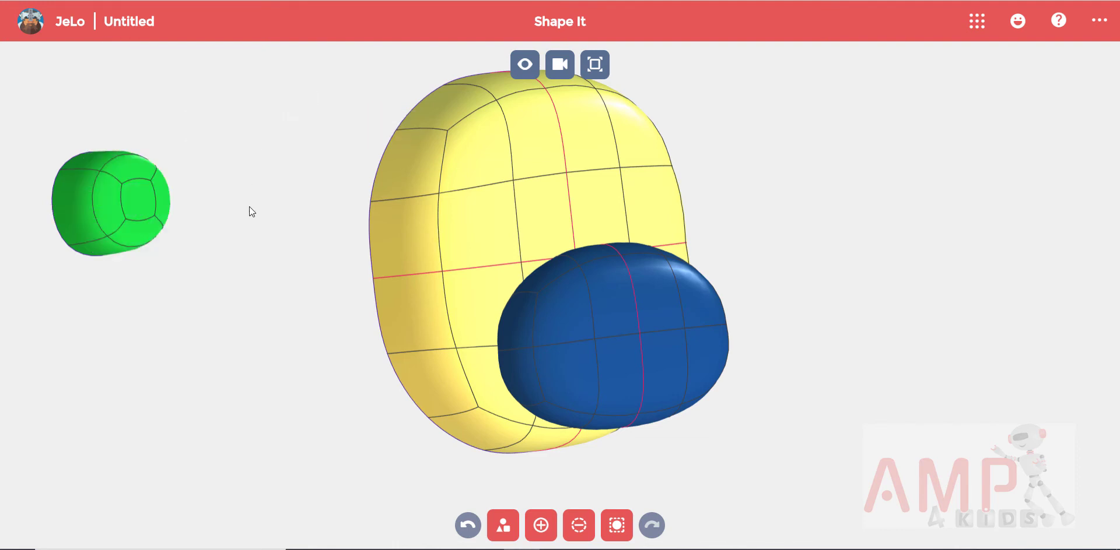
Step: Push the inset middle face of the green piece inward to form a shallow hollow in its front
{"action": "left_click", "coordinate": [148, 202]}
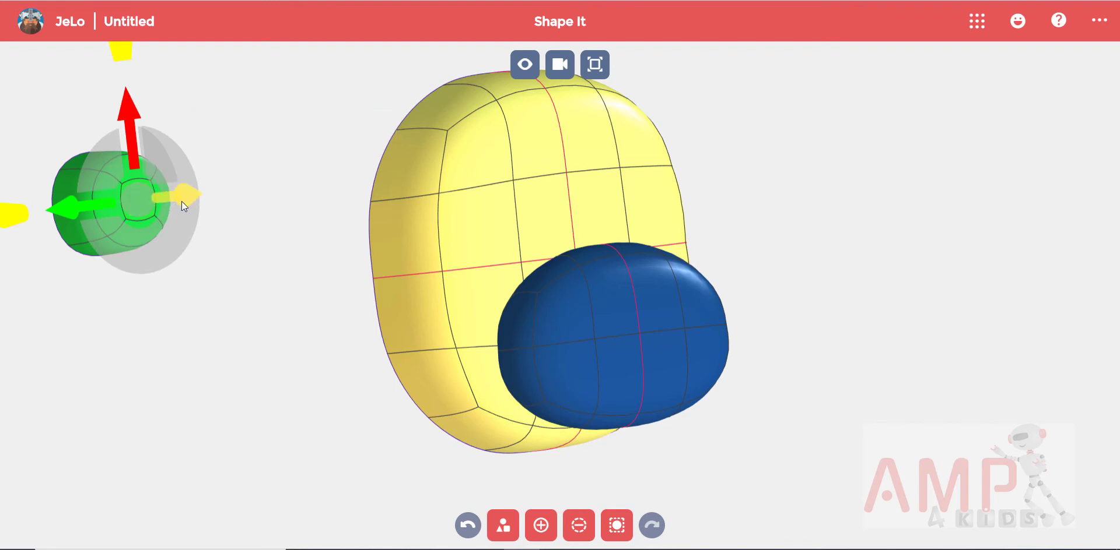
{"action": "left_click_drag", "start_coordinate": [181, 201], "coordinate": [143, 197]}
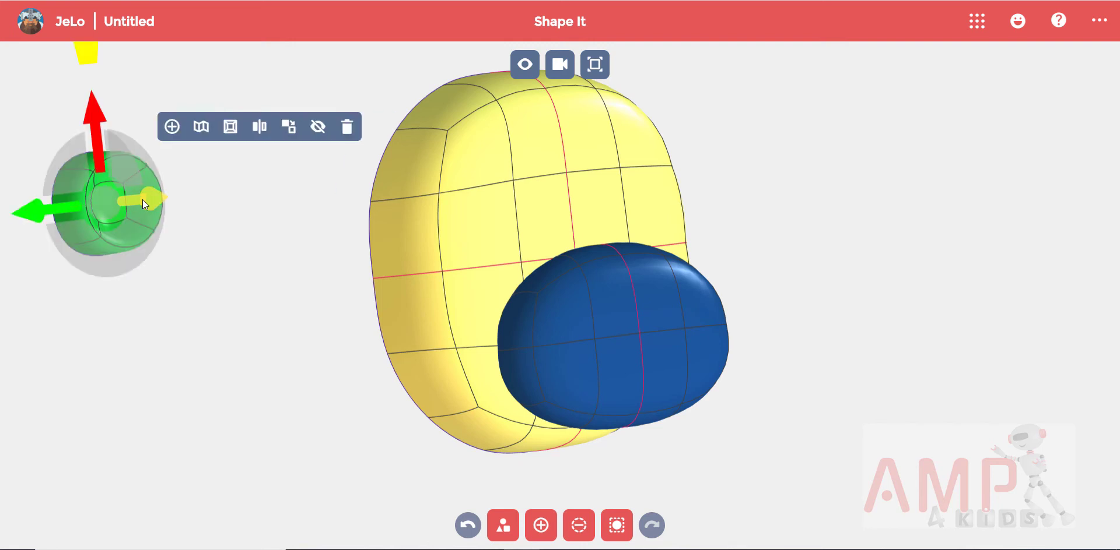
{"action": "left_click_drag", "start_coordinate": [92, 316], "coordinate": [143, 311]}
{"action": "left_click", "coordinate": [118, 306]}
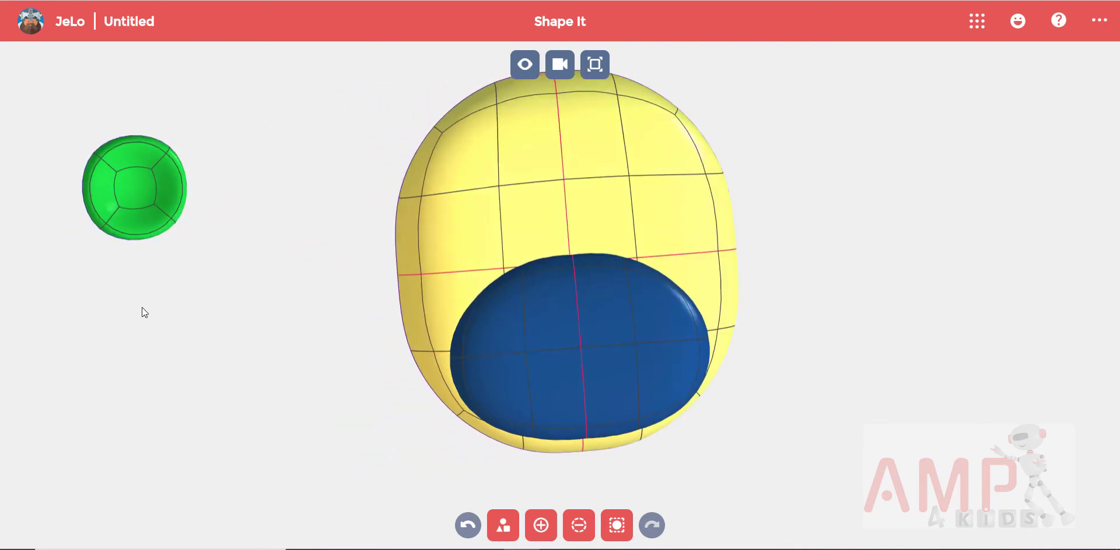
Step: In the straight-on front view, move the whole green body to the yellow body's upper left side and enlarge it
{"action": "left_click", "coordinate": [560, 64]}
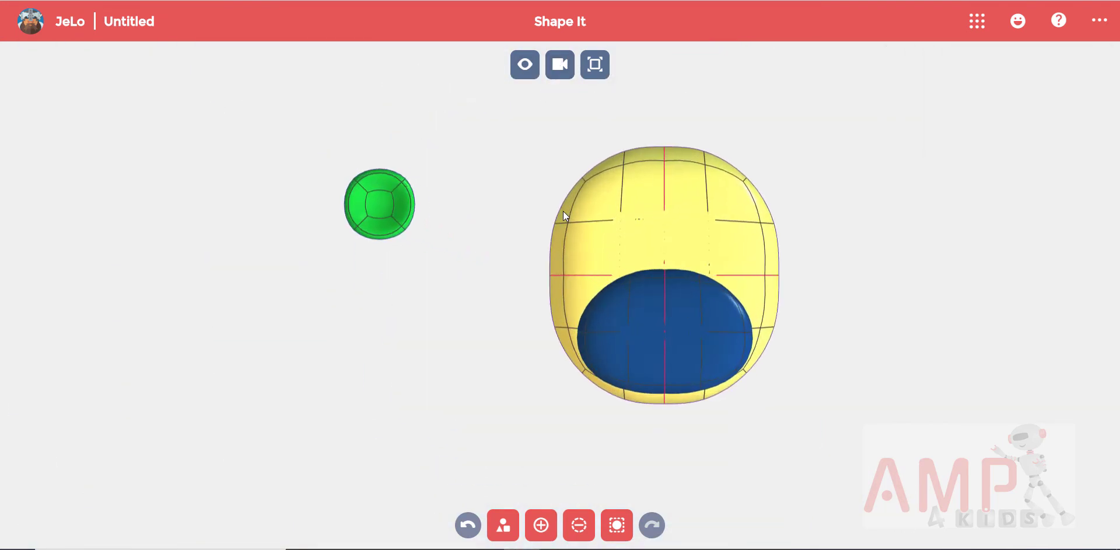
{"action": "left_click", "coordinate": [616, 525]}
{"action": "left_click", "coordinate": [394, 222]}
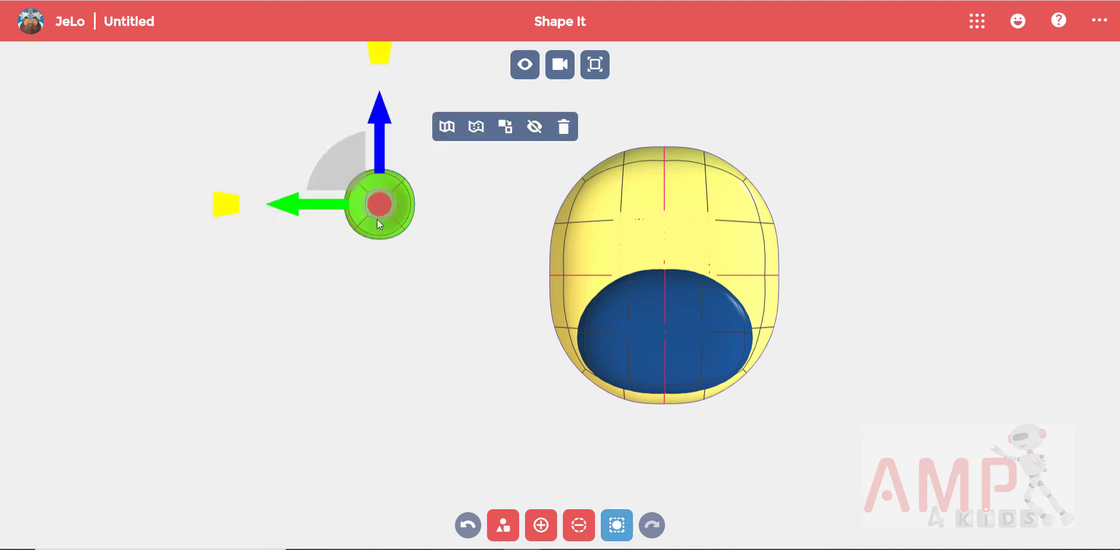
{"action": "left_click_drag", "start_coordinate": [319, 203], "coordinate": [469, 214]}
{"action": "left_click_drag", "start_coordinate": [376, 202], "coordinate": [338, 198]}
{"action": "left_click_drag", "start_coordinate": [430, 207], "coordinate": [422, 205]}
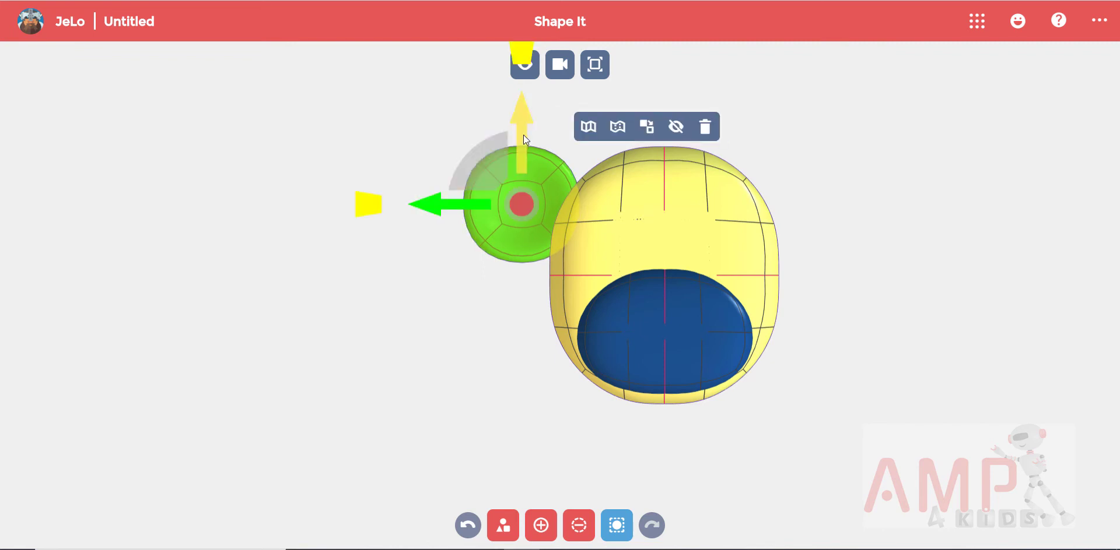
Step: Lower the green body slightly, enlarge it a little more and shift it slightly outward from the yellow body
{"action": "left_click_drag", "start_coordinate": [523, 135], "coordinate": [522, 150]}
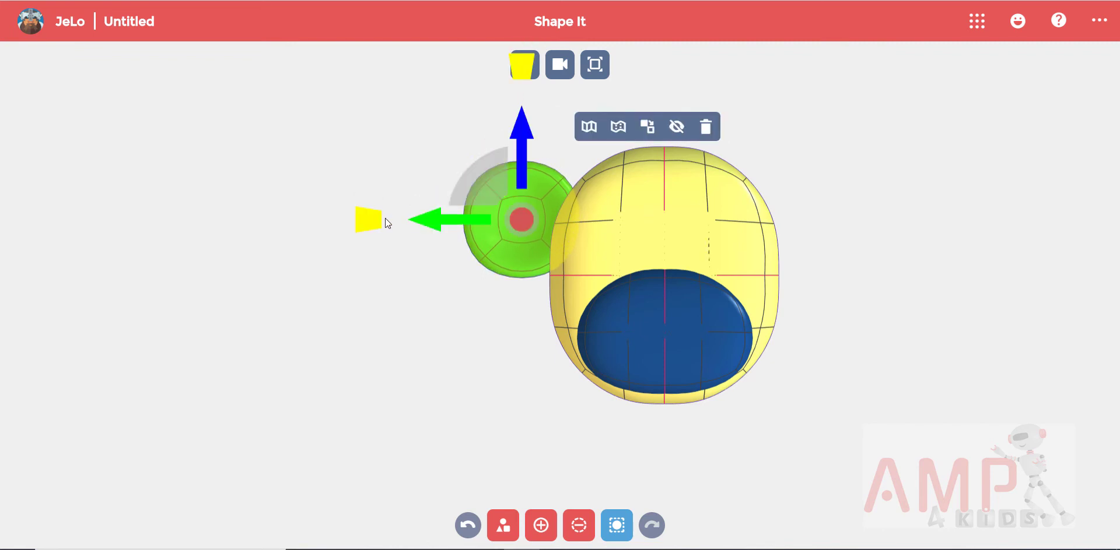
{"action": "left_click_drag", "start_coordinate": [376, 217], "coordinate": [369, 213]}
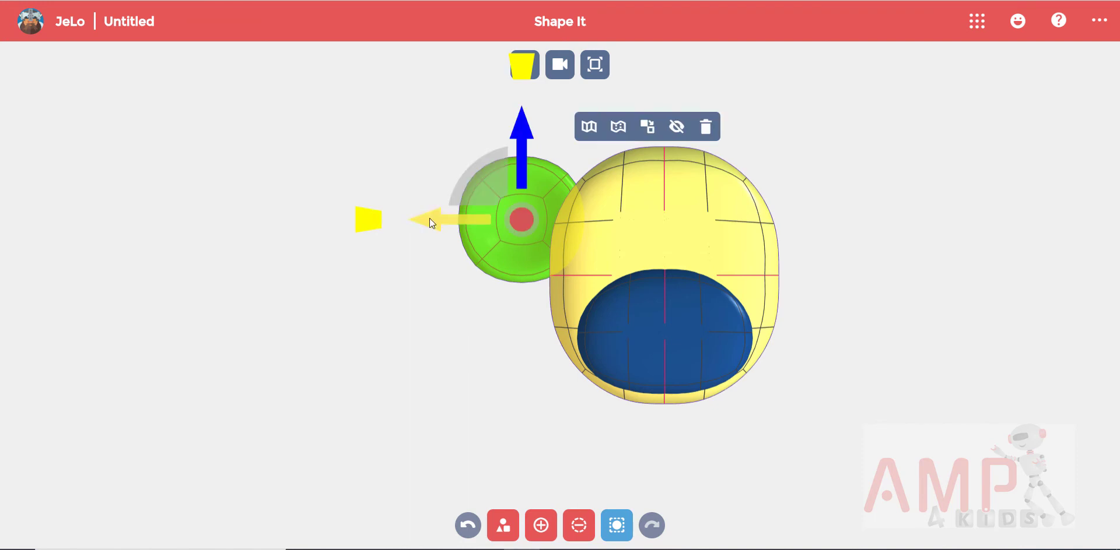
{"action": "left_click_drag", "start_coordinate": [438, 221], "coordinate": [435, 220]}
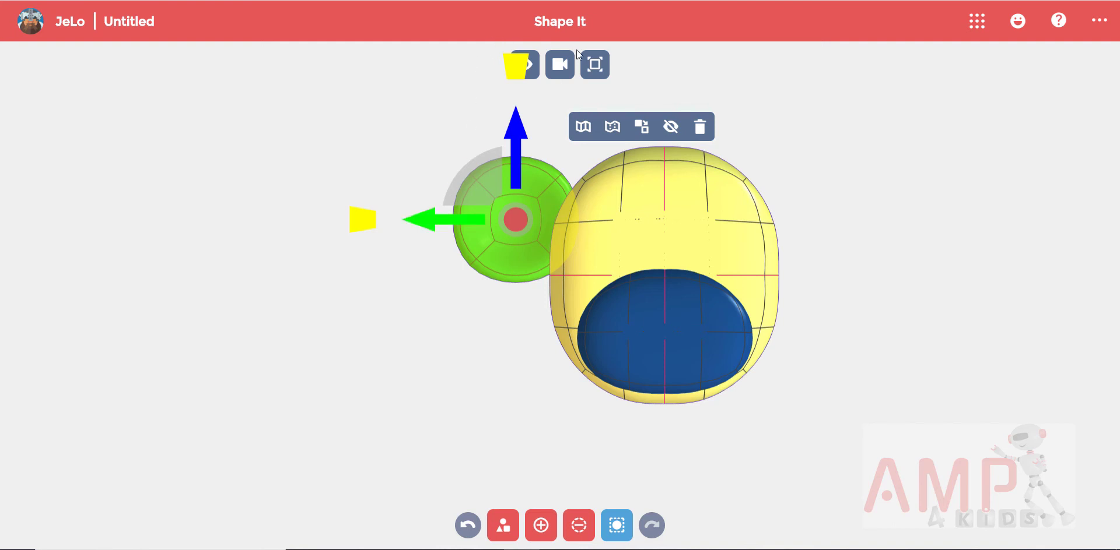
Step: In the side view, move the green body forward until its flat back lines up with the yellow body's flat back
{"action": "left_click", "coordinate": [569, 69]}
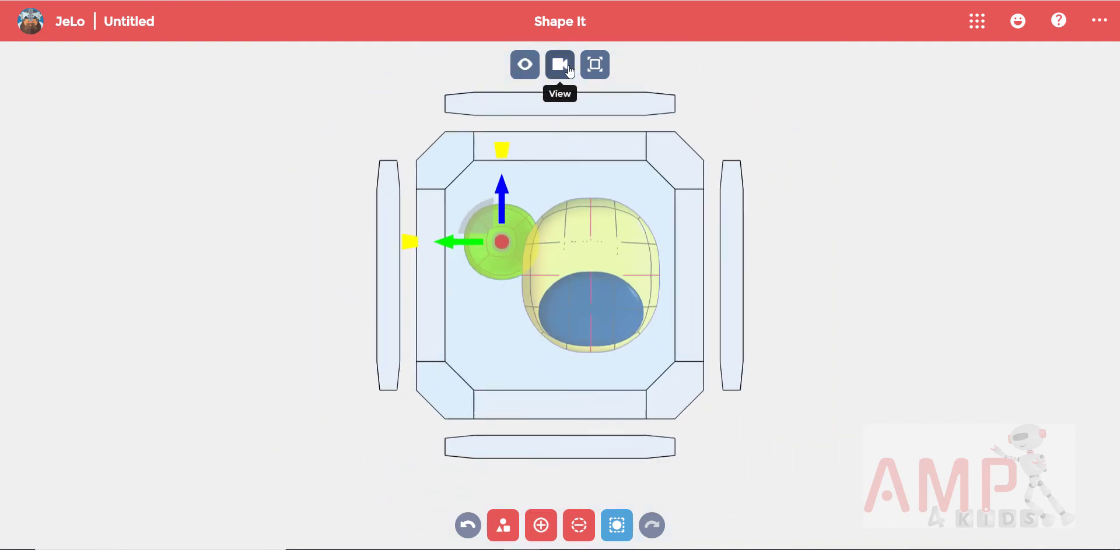
{"action": "left_click", "coordinate": [399, 191]}
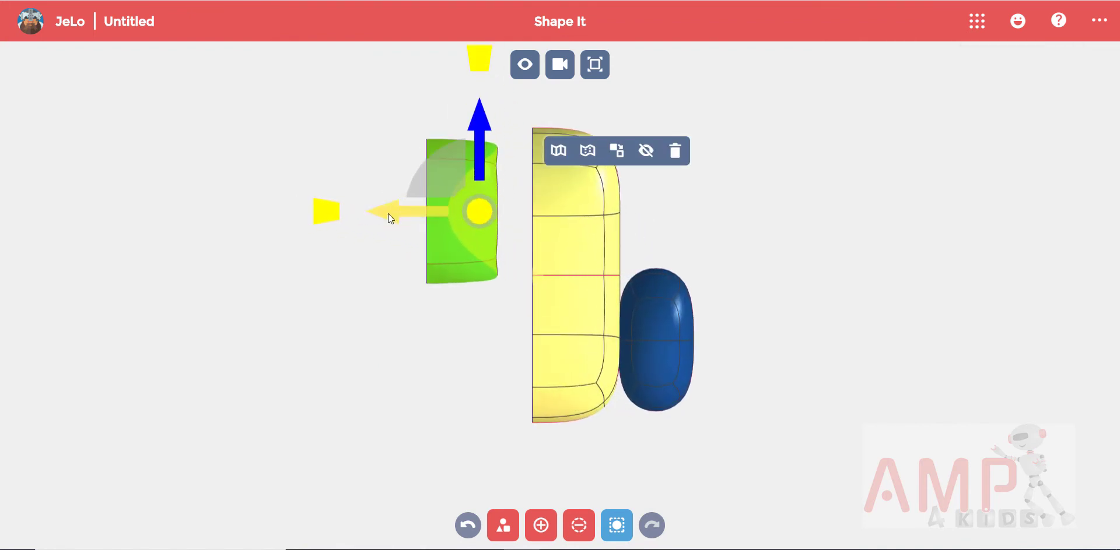
{"action": "left_click_drag", "start_coordinate": [387, 213], "coordinate": [494, 211]}
{"action": "left_click", "coordinate": [481, 314]}
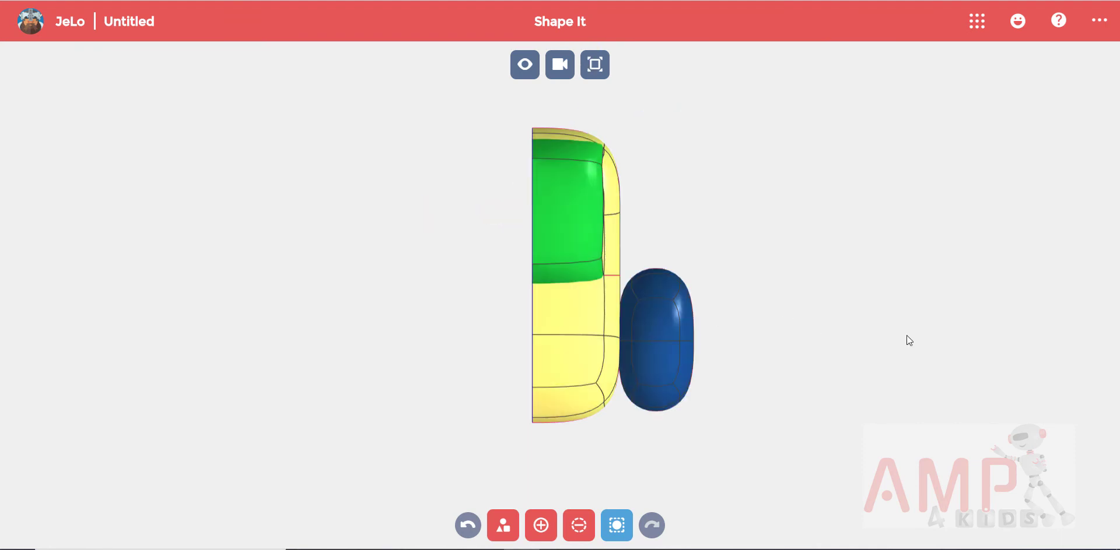
Step: Move the blue oval backward in the side view so it sinks partly into the front of the yellow body
{"action": "left_click", "coordinate": [678, 344]}
{"action": "left_click_drag", "start_coordinate": [621, 342], "coordinate": [587, 338]}
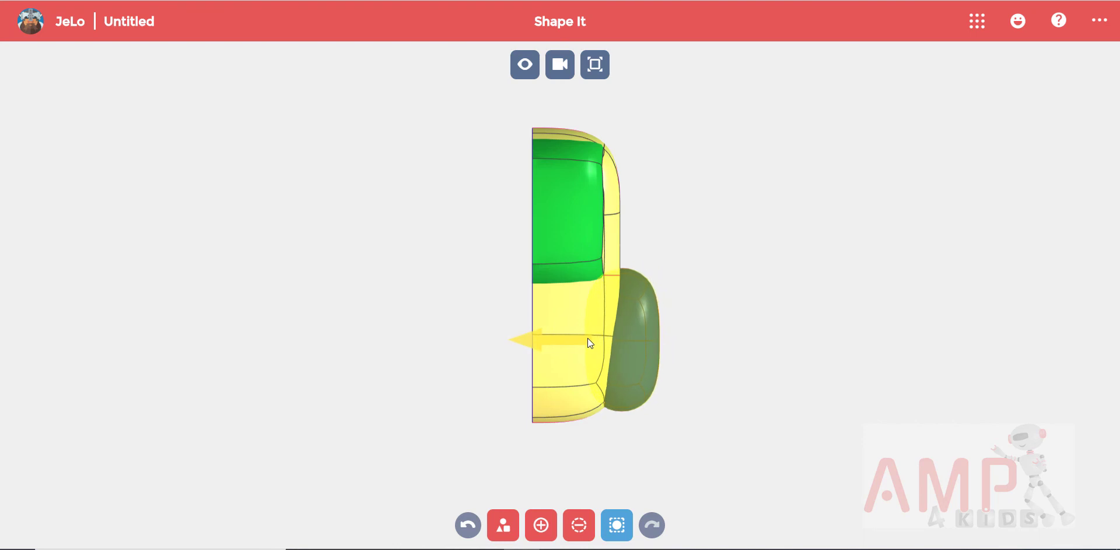
{"action": "left_click_drag", "start_coordinate": [587, 338], "coordinate": [587, 339]}
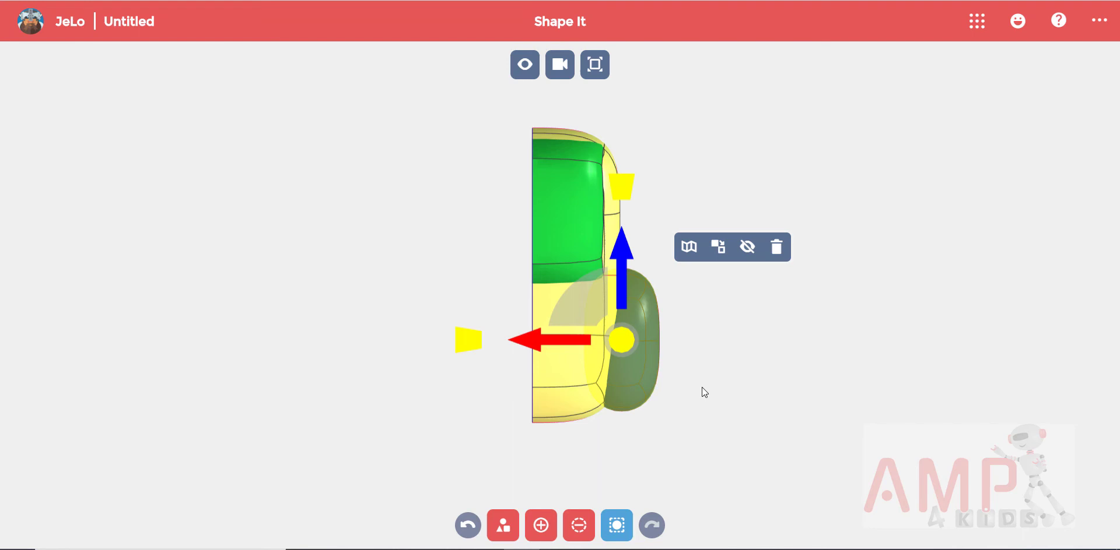
{"action": "left_click", "coordinate": [740, 408]}
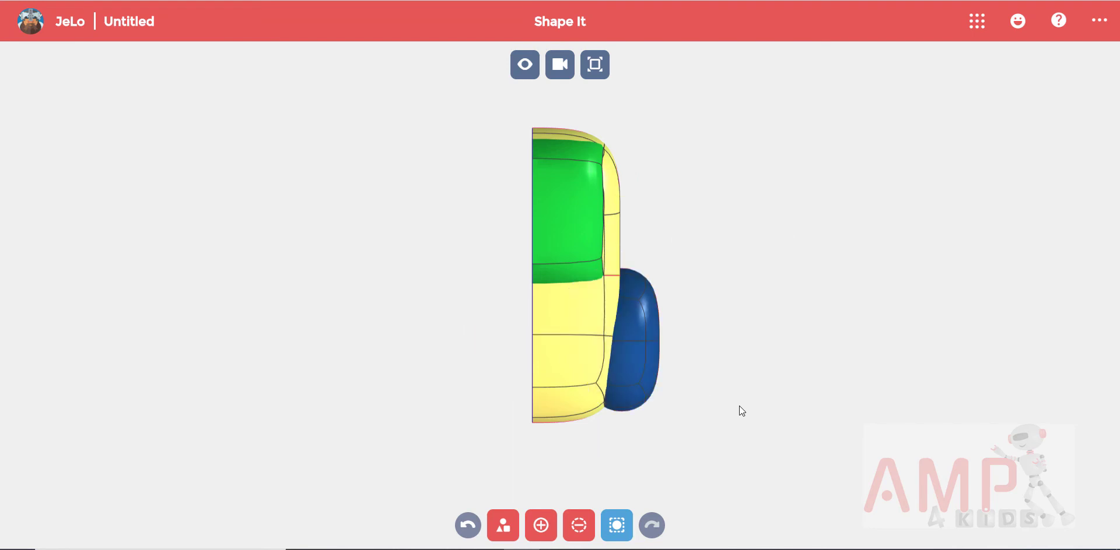
Step: Return to the front view and place a copy of the green body at the same height on the yellow body's opposite side
{"action": "left_click", "coordinate": [559, 64]}
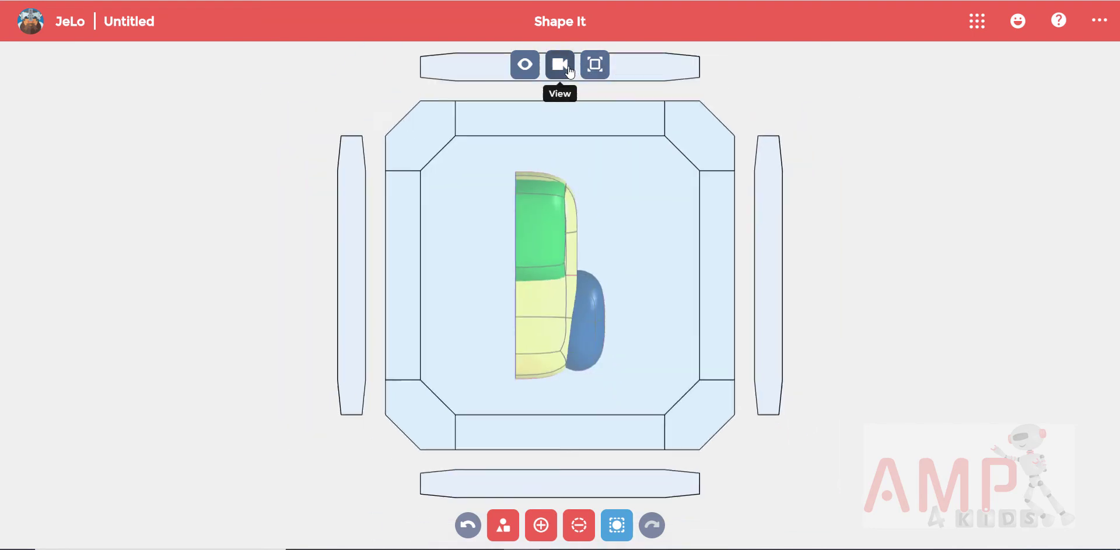
{"action": "left_click", "coordinate": [730, 257]}
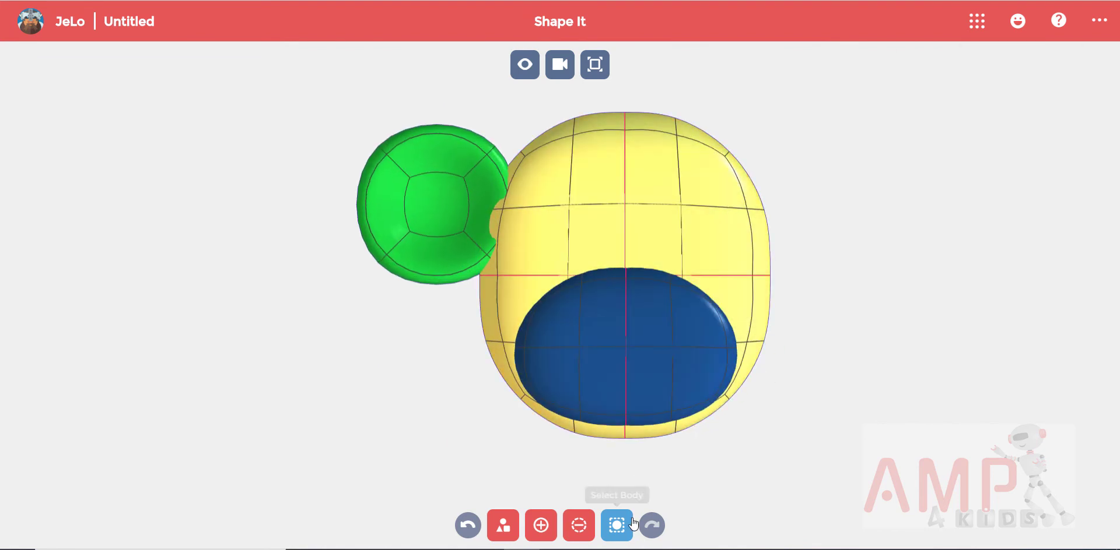
{"action": "left_click", "coordinate": [455, 224]}
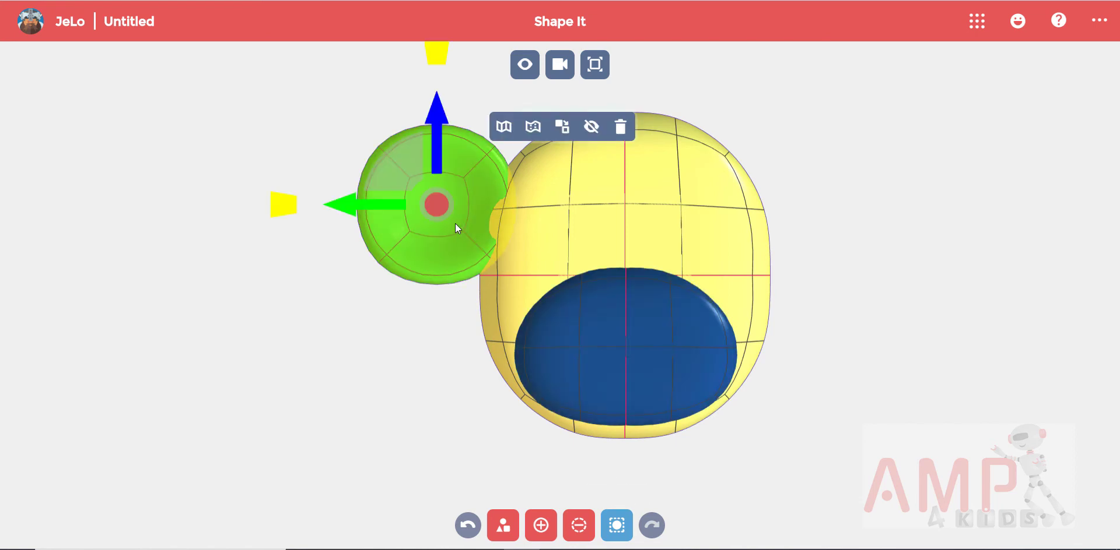
{"action": "left_click", "coordinate": [455, 222]}
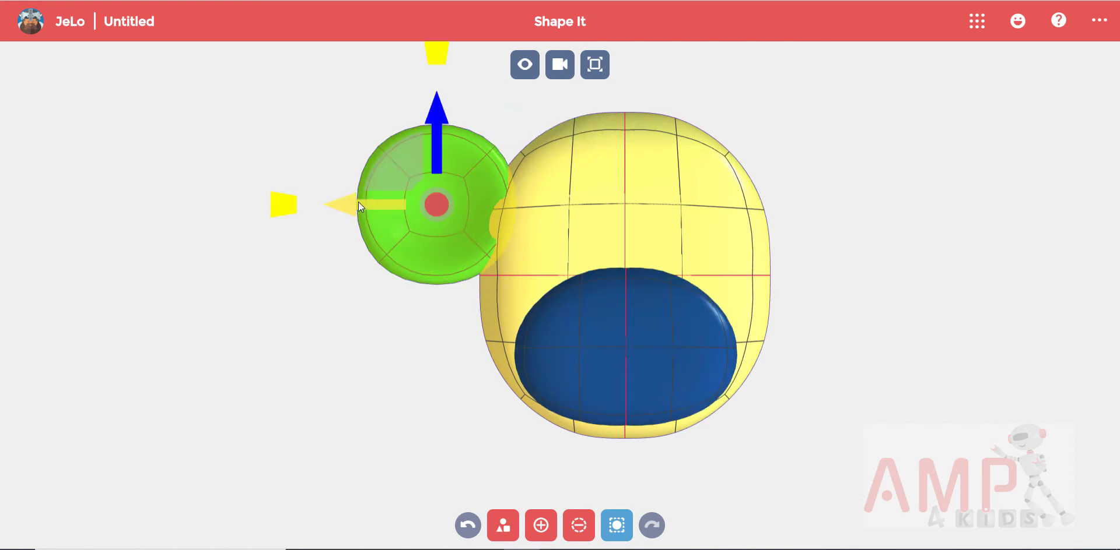
{"action": "left_click_drag", "start_coordinate": [346, 207], "coordinate": [721, 211]}
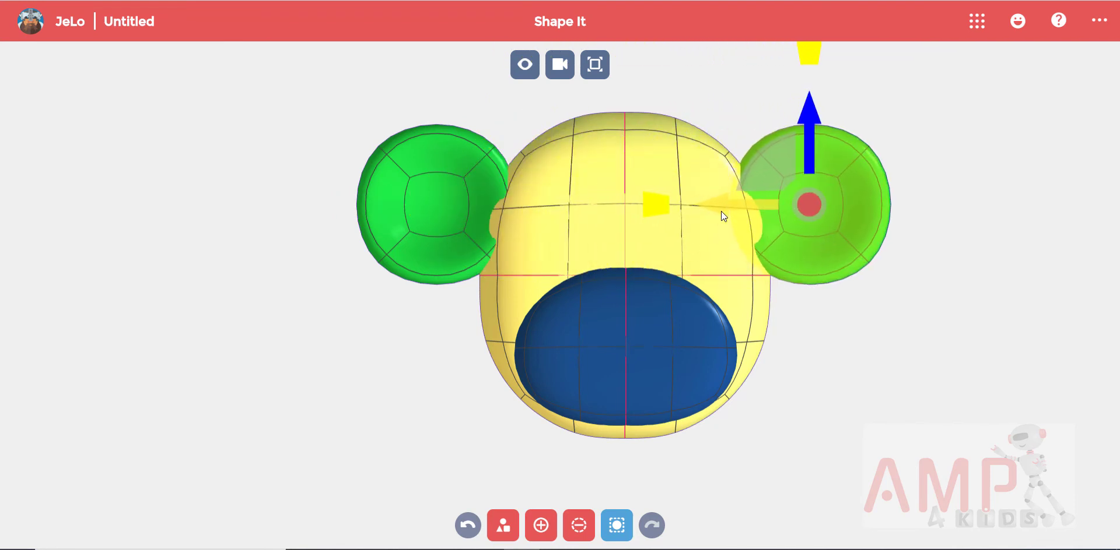
{"action": "left_click_drag", "start_coordinate": [721, 211], "coordinate": [723, 212]}
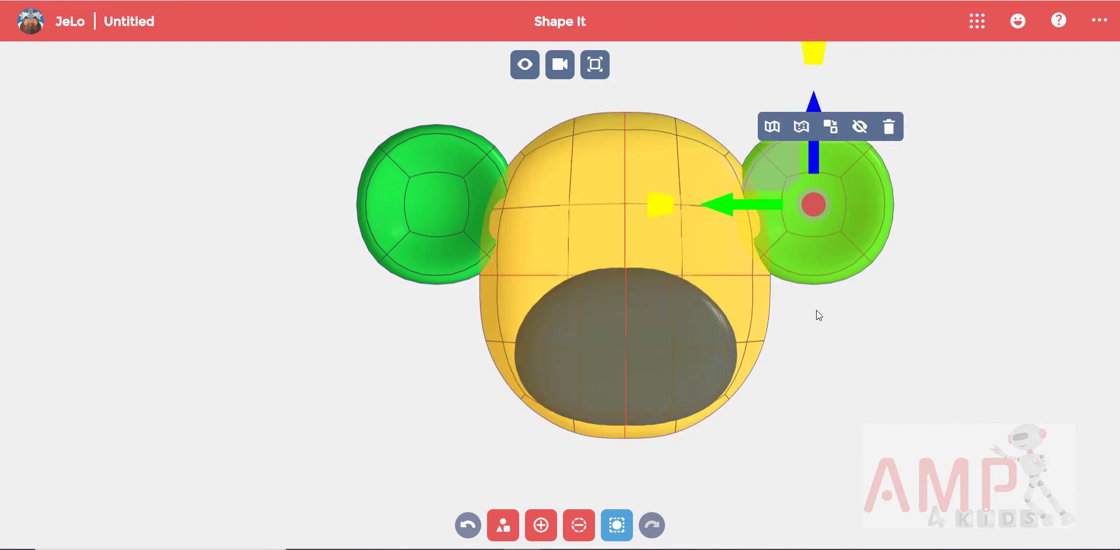
{"action": "left_click", "coordinate": [831, 326]}
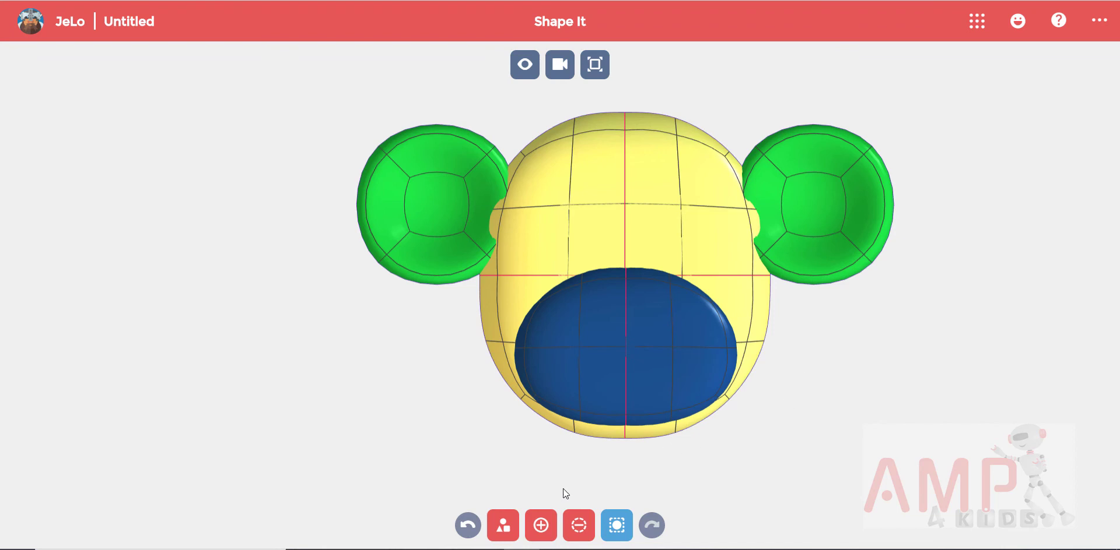
Step: Insert a Ball from the basic shapes and, in the side view, bring it forward and down against the yellow body's front
{"action": "left_click", "coordinate": [504, 525]}
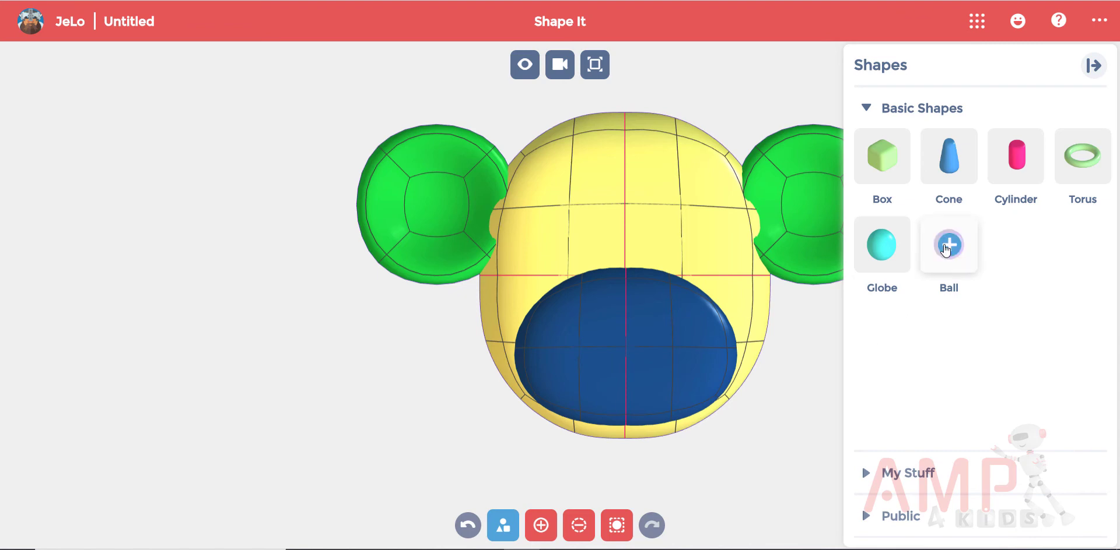
{"action": "left_click", "coordinate": [946, 247]}
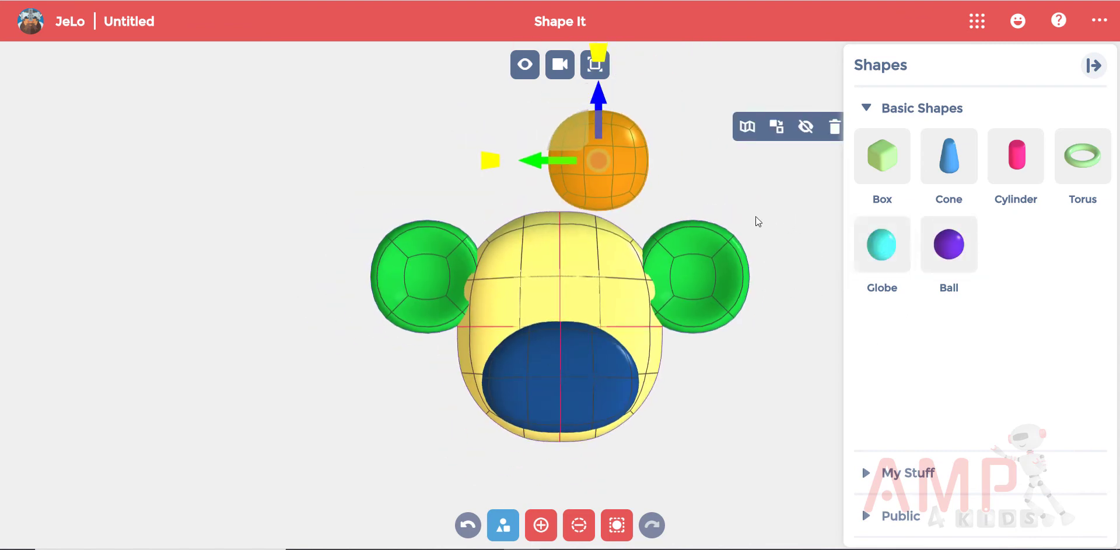
{"action": "left_click", "coordinate": [560, 65]}
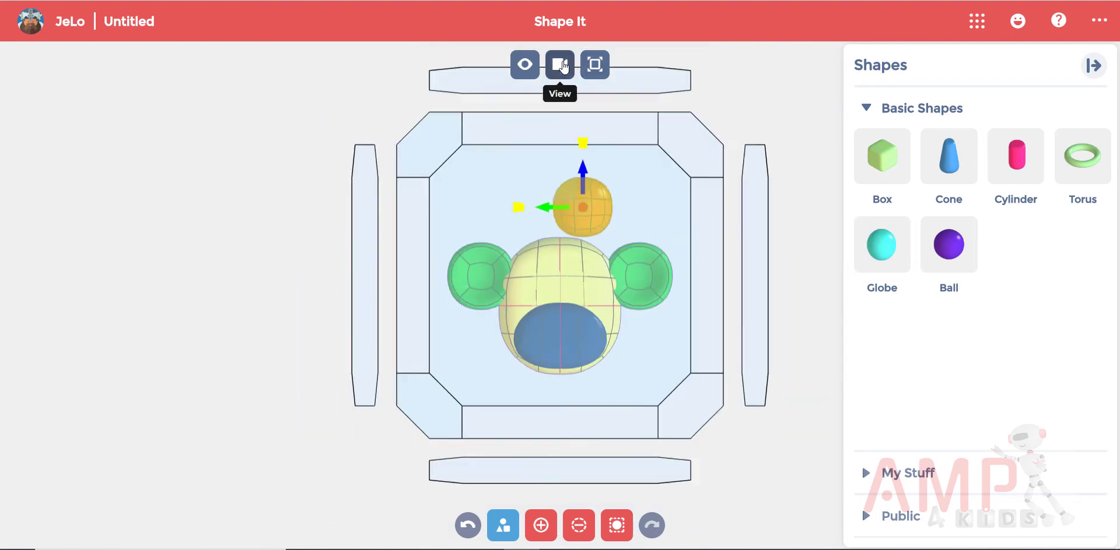
{"action": "left_click", "coordinate": [388, 232]}
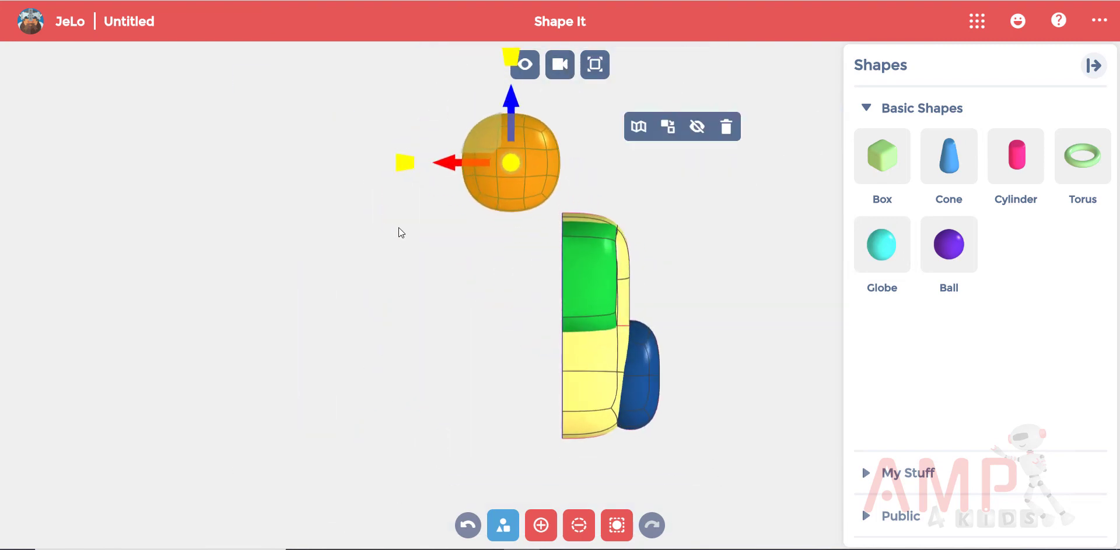
{"action": "left_click_drag", "start_coordinate": [449, 165], "coordinate": [601, 166]}
{"action": "left_click_drag", "start_coordinate": [667, 81], "coordinate": [690, 200]}
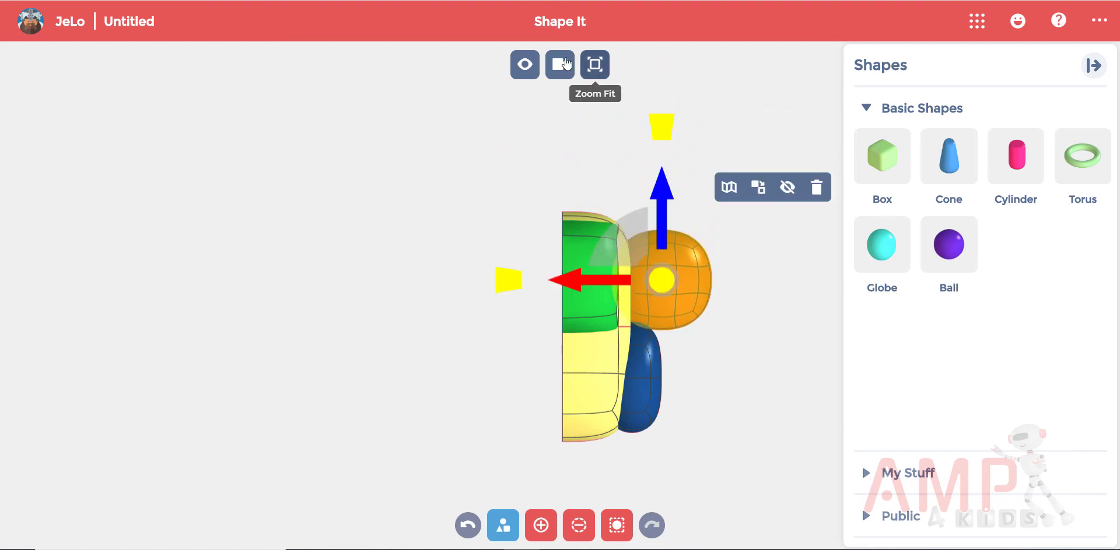
Step: In the front view, shift the orange ball to the left half of the yellow body, shrink it and lower it to just above the blue oval
{"action": "left_click", "coordinate": [560, 65]}
{"action": "left_click", "coordinate": [671, 167]}
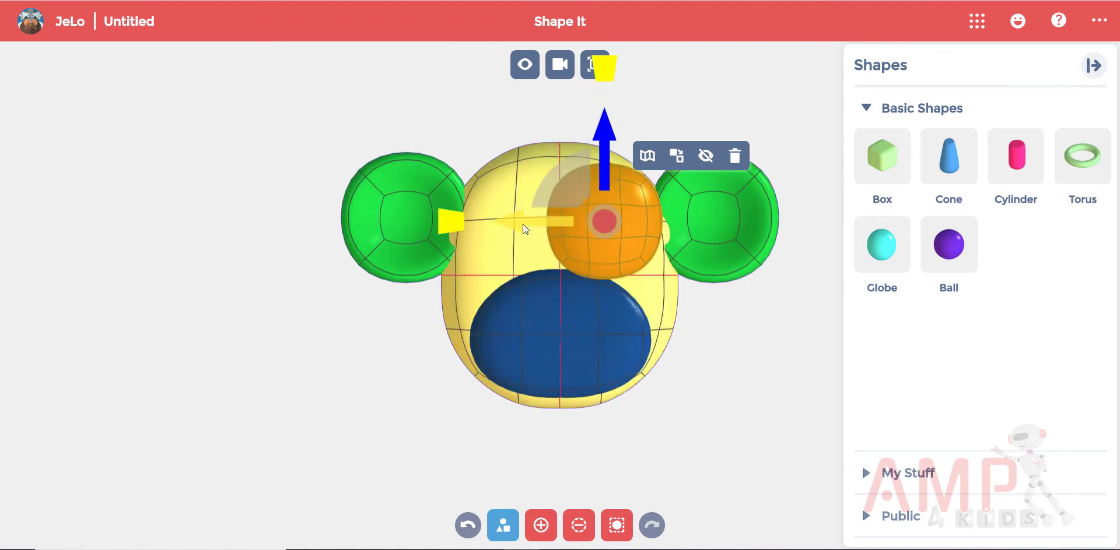
{"action": "left_click_drag", "start_coordinate": [524, 228], "coordinate": [419, 231]}
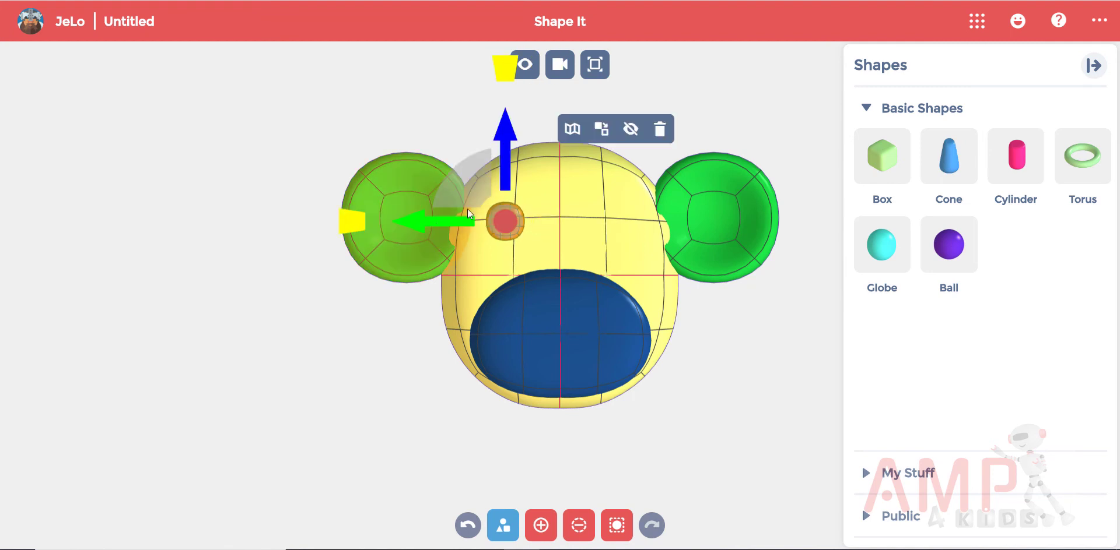
{"action": "left_click_drag", "start_coordinate": [510, 157], "coordinate": [523, 196]}
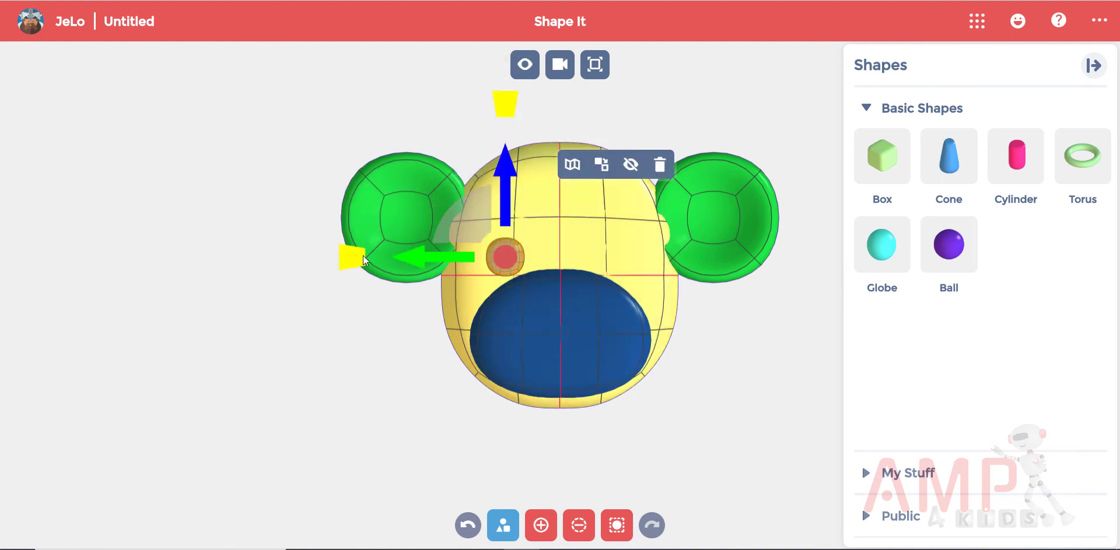
Step: Enlarge the orange ball slightly and shift it up and toward the yellow head's centre, just above the blue snout
{"action": "left_click_drag", "start_coordinate": [363, 258], "coordinate": [424, 261]}
{"action": "left_click_drag", "start_coordinate": [513, 211], "coordinate": [517, 204]}
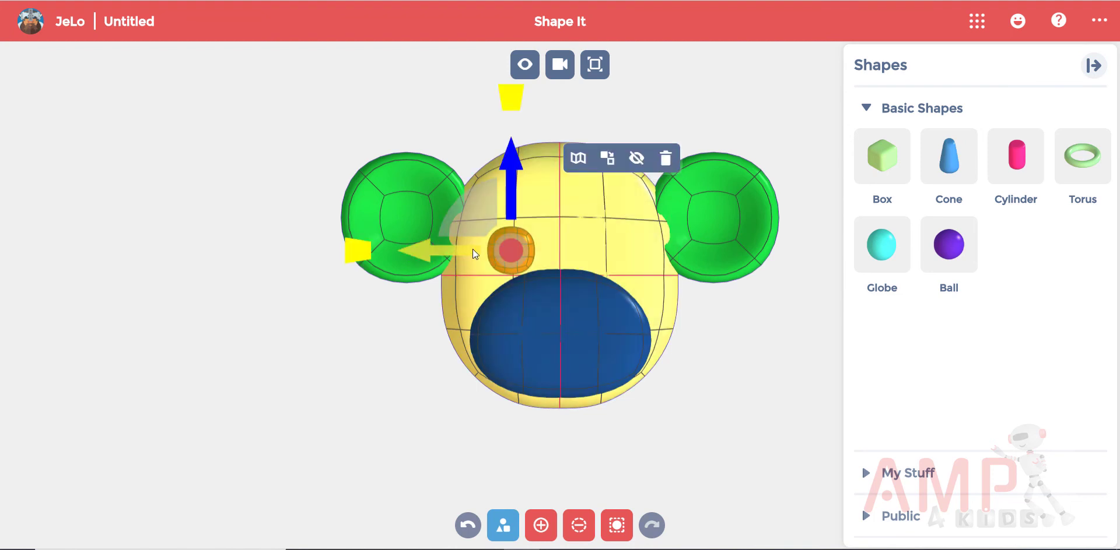
{"action": "left_click_drag", "start_coordinate": [476, 257], "coordinate": [483, 254]}
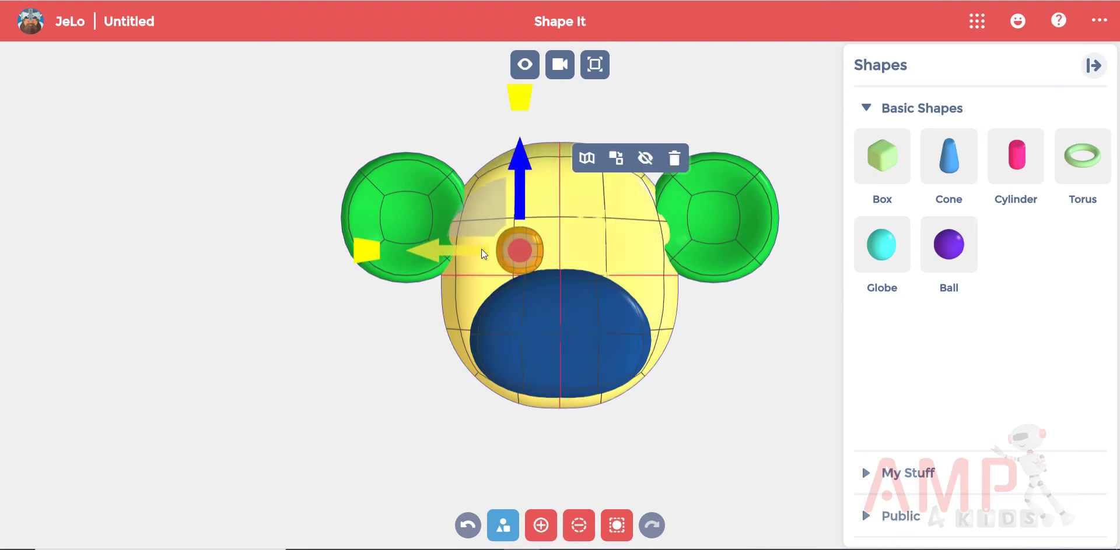
{"action": "left_click", "coordinate": [394, 351]}
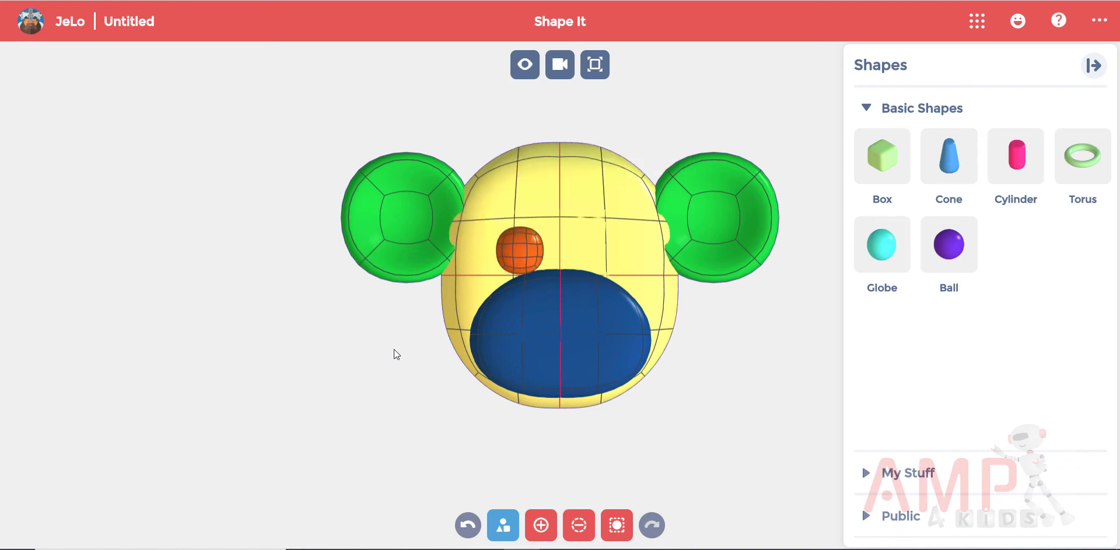
Step: In the side view, move the orange ball backward until it sinks about halfway into the yellow head's front
{"action": "left_click", "coordinate": [560, 64]}
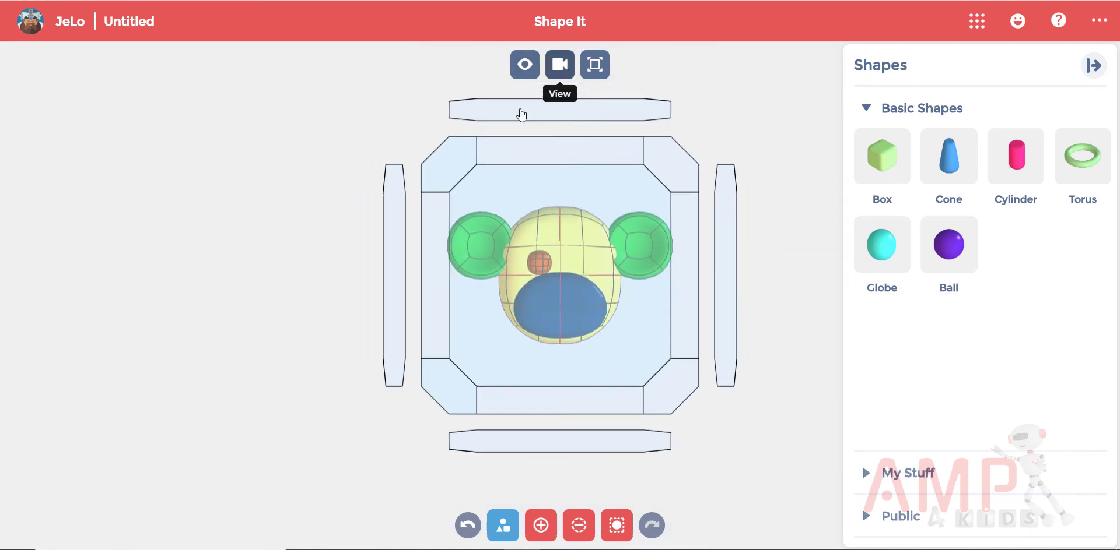
{"action": "left_click", "coordinate": [401, 236]}
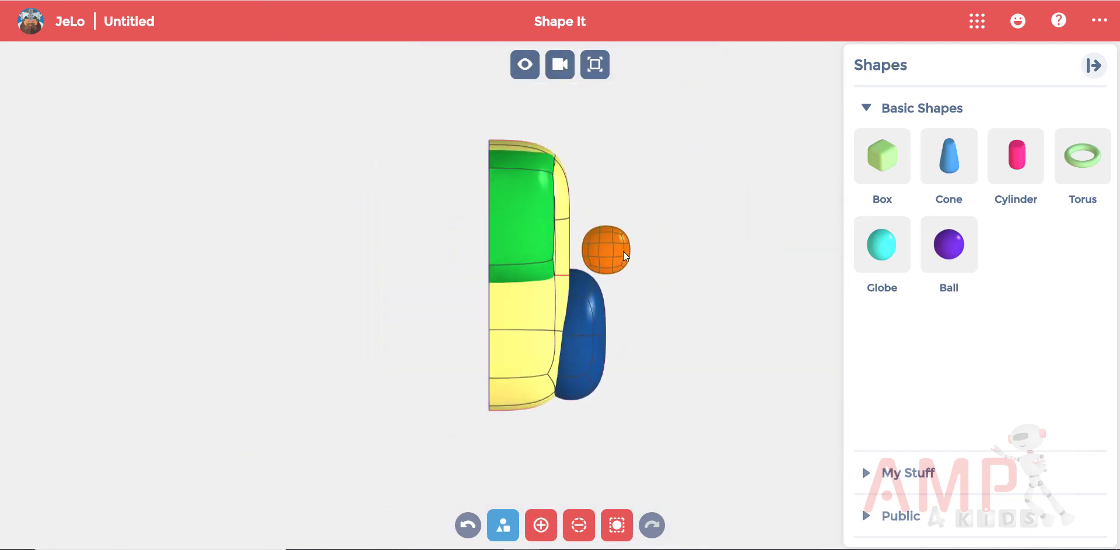
{"action": "left_click", "coordinate": [622, 254]}
{"action": "left_click_drag", "start_coordinate": [623, 256], "coordinate": [528, 249]}
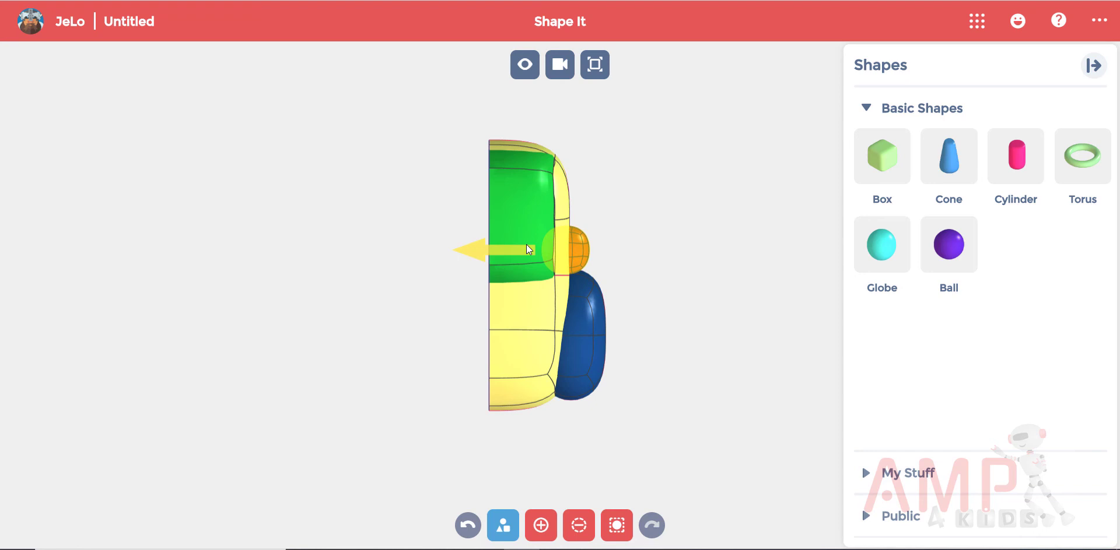
{"action": "left_click_drag", "start_coordinate": [526, 250], "coordinate": [527, 249]}
{"action": "left_click", "coordinate": [663, 276]}
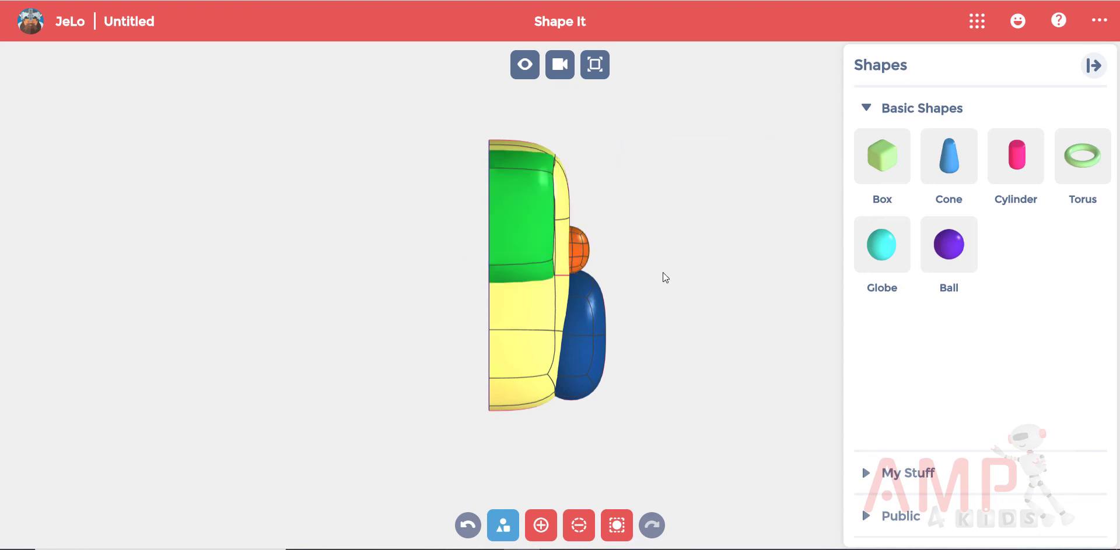
Step: In the front view, place a copy of the orange ball at the same height on the other side of the head's centre line
{"action": "left_click", "coordinate": [560, 64]}
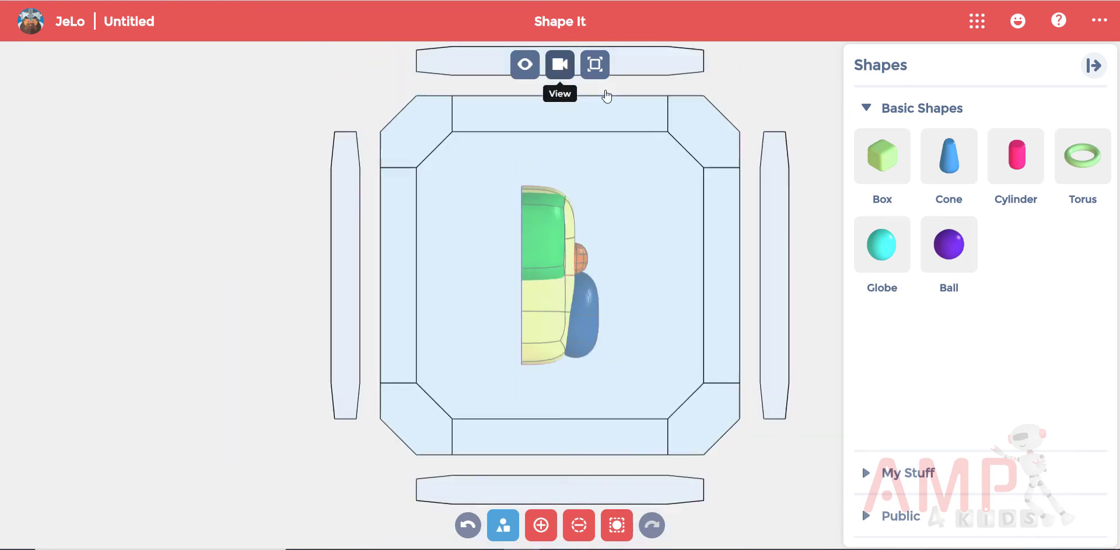
{"action": "left_click", "coordinate": [723, 242]}
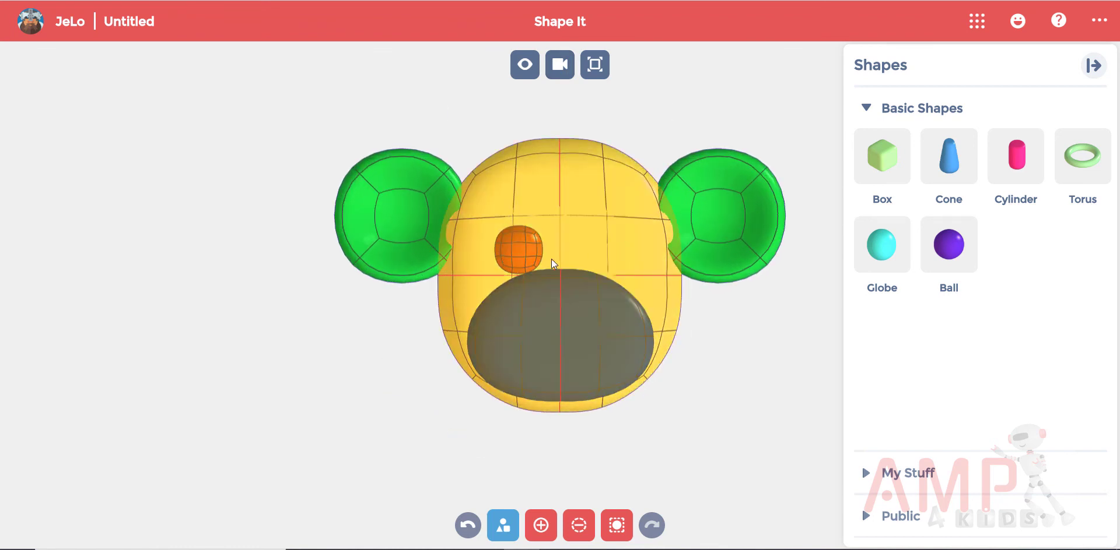
{"action": "left_click", "coordinate": [519, 250]}
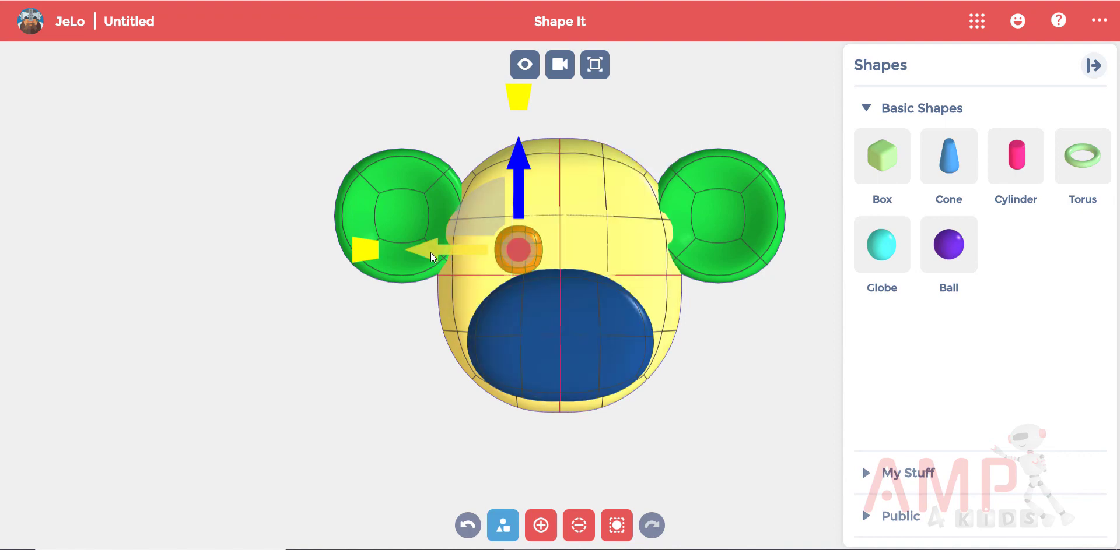
{"action": "left_click_drag", "start_coordinate": [432, 257], "coordinate": [515, 263]}
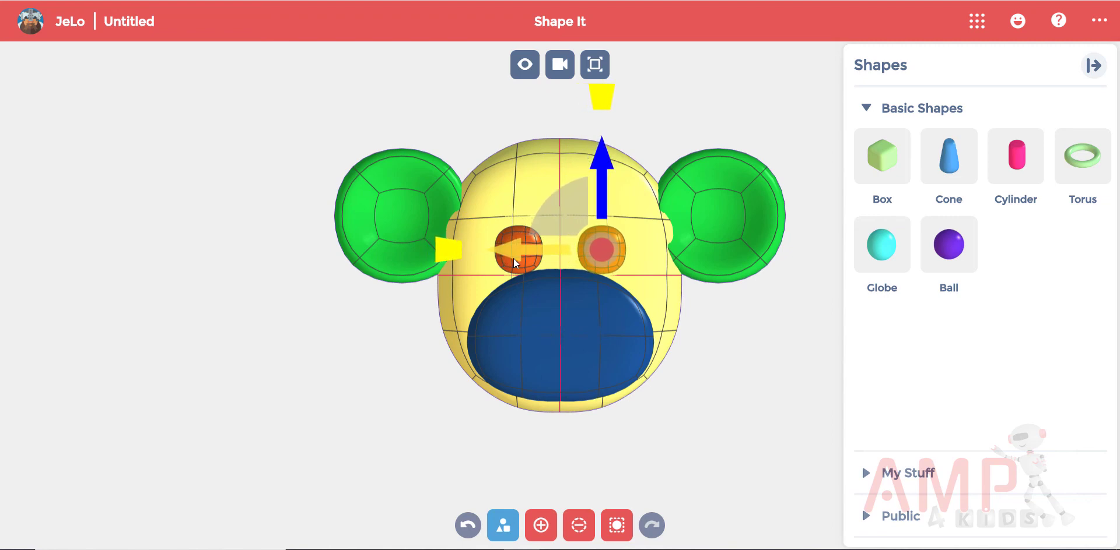
{"action": "left_click", "coordinate": [714, 352]}
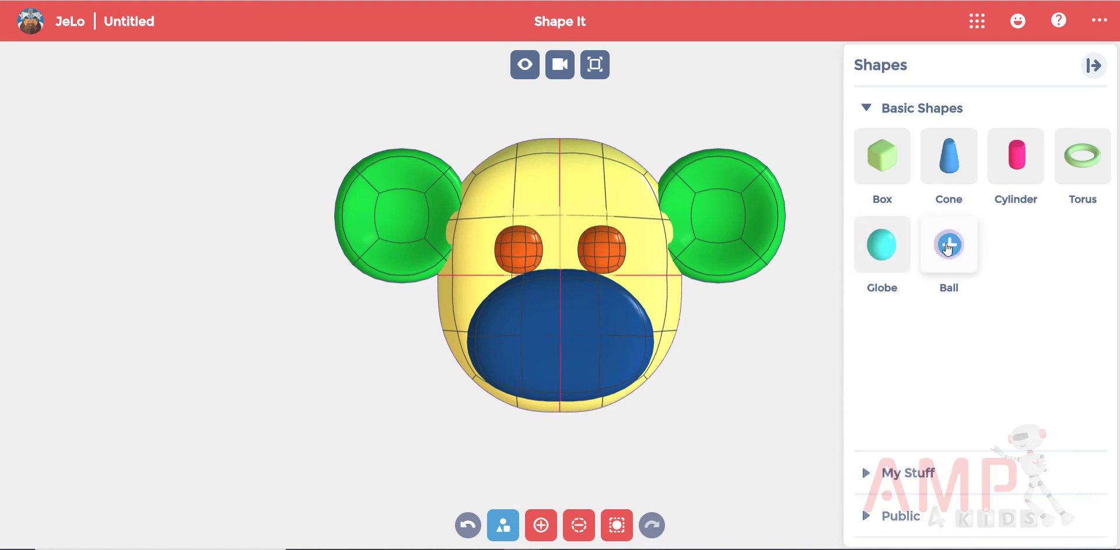
Step: Insert another Ball from the basic shapes and, in the side view, bring it forward in front of the head
{"action": "left_click", "coordinate": [946, 246]}
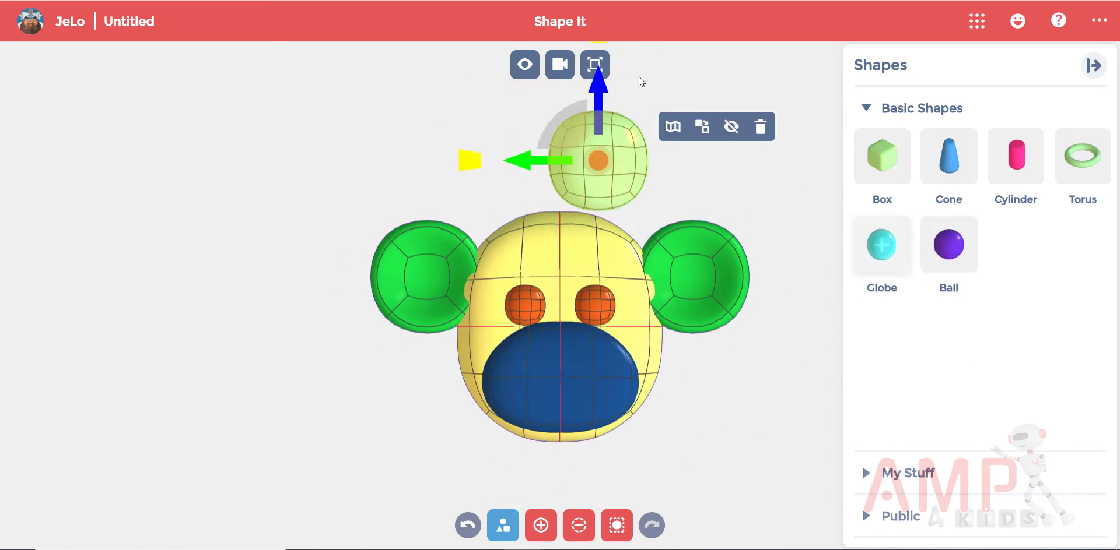
{"action": "left_click", "coordinate": [558, 65]}
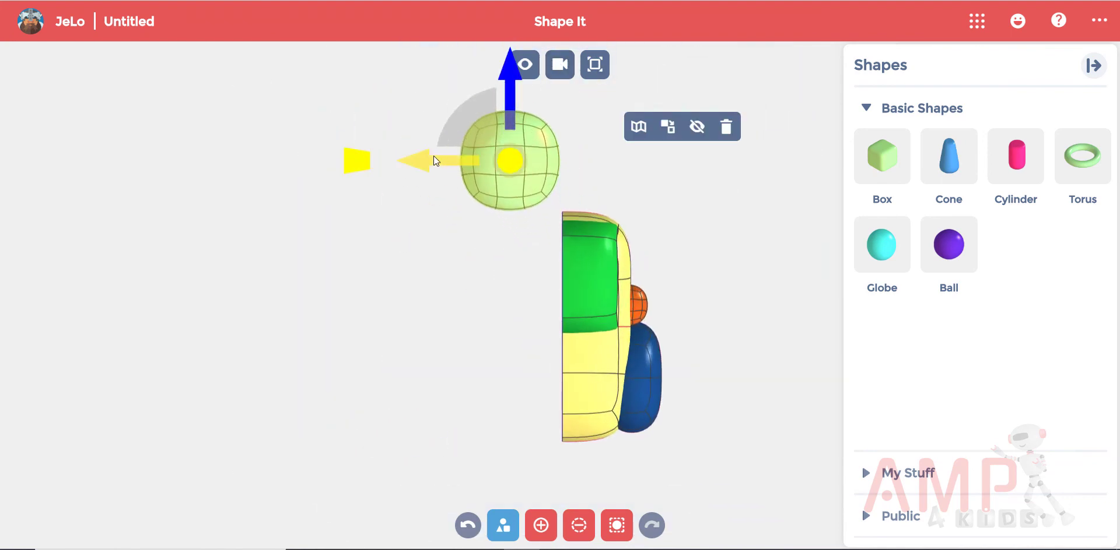
{"action": "left_click_drag", "start_coordinate": [425, 163], "coordinate": [619, 197]}
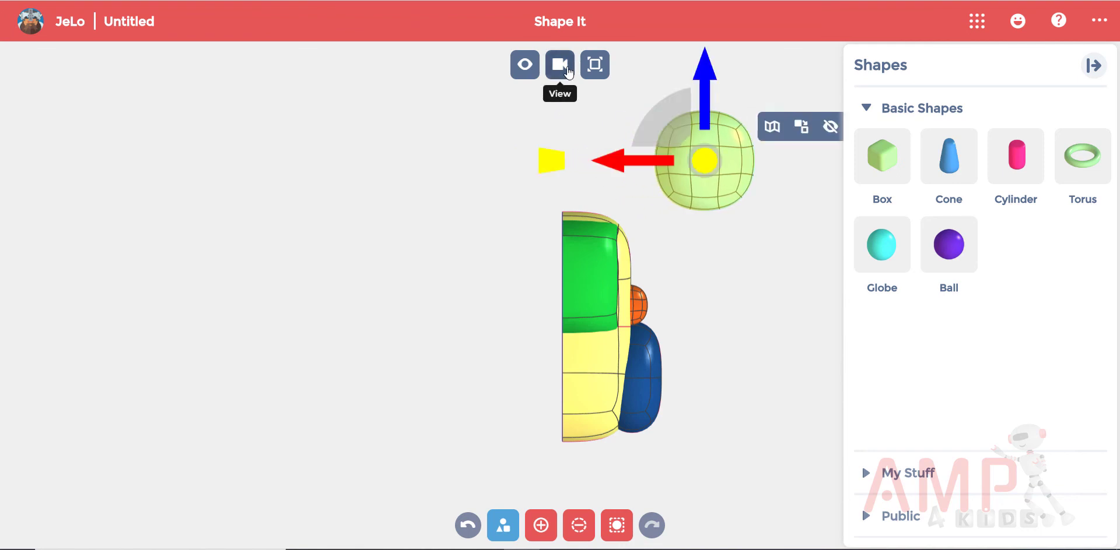
Step: In the front view, move the new ball out beside the head and lower it to the blue snout's level
{"action": "left_click", "coordinate": [566, 68]}
{"action": "left_click", "coordinate": [727, 213]}
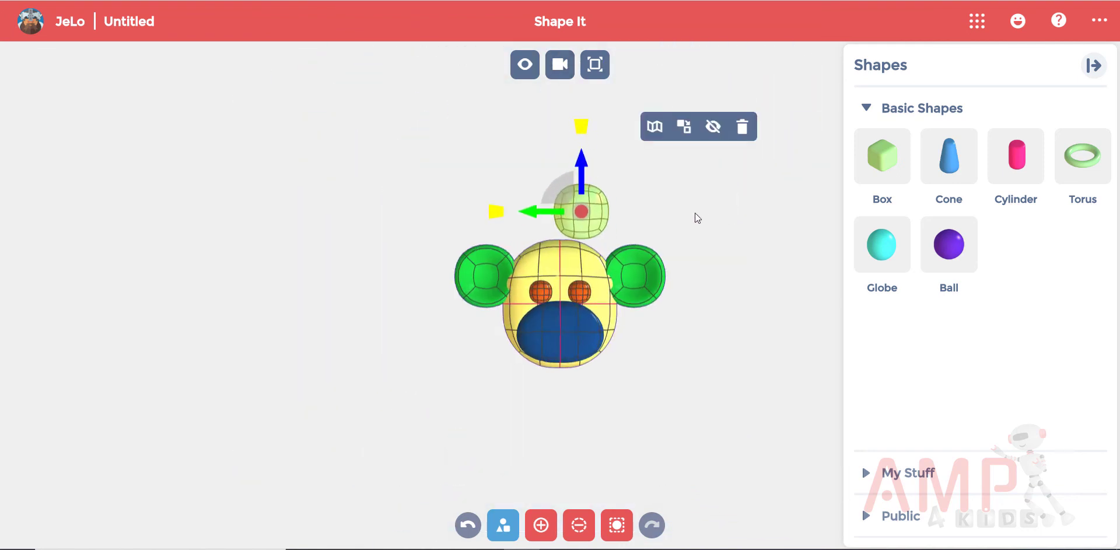
{"action": "left_click_drag", "start_coordinate": [513, 165], "coordinate": [179, 189]}
{"action": "left_click_drag", "start_coordinate": [252, 116], "coordinate": [252, 301]}
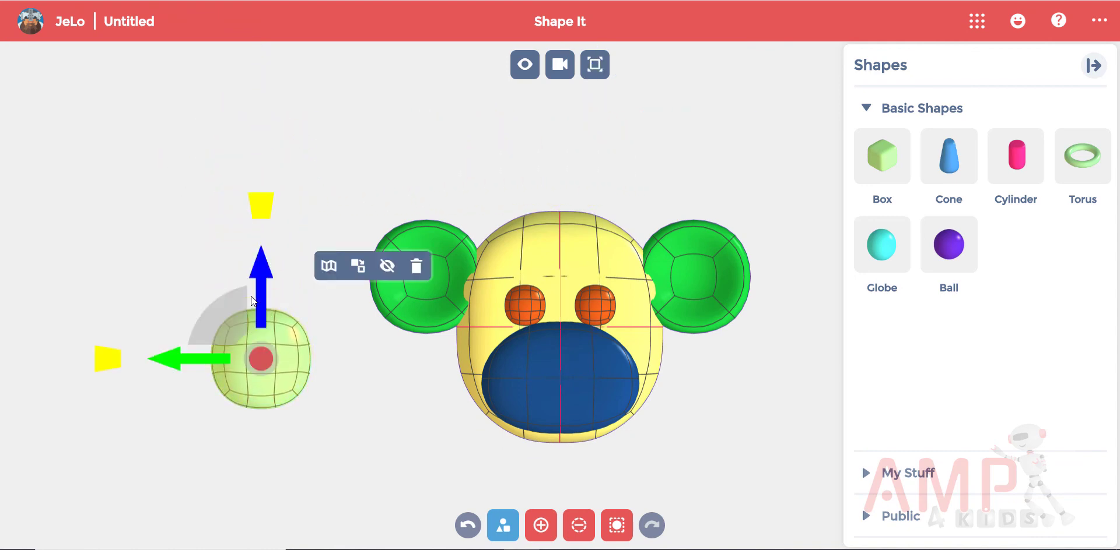
{"action": "left_click_drag", "start_coordinate": [130, 232], "coordinate": [168, 242]}
{"action": "left_click", "coordinate": [168, 242]}
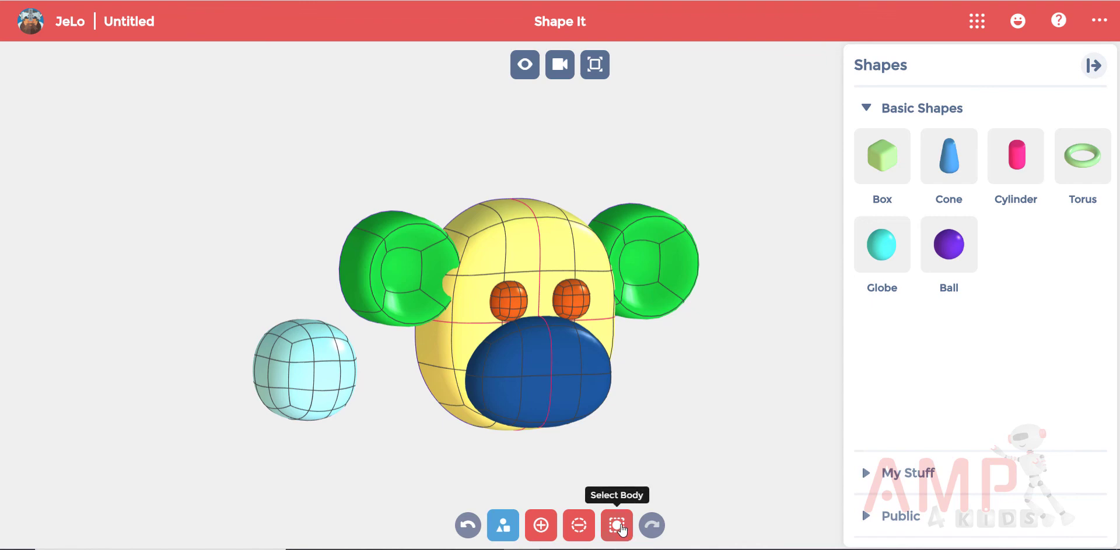
Step: Select the whole light-blue ball body and stretch it sideways into a wide oval
{"action": "left_click", "coordinate": [617, 526]}
{"action": "left_click", "coordinate": [308, 354]}
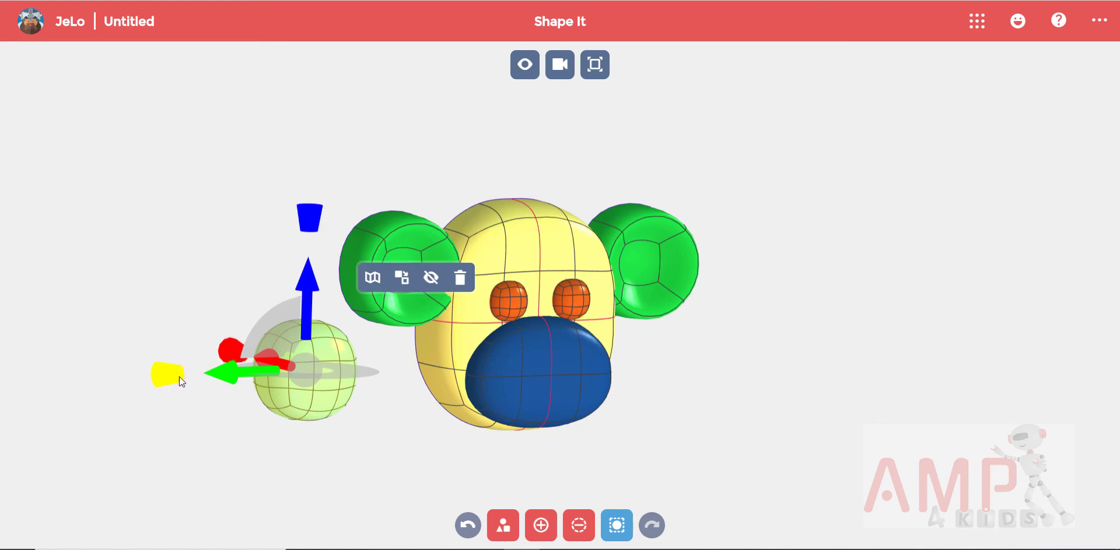
{"action": "left_click_drag", "start_coordinate": [179, 377], "coordinate": [139, 377]}
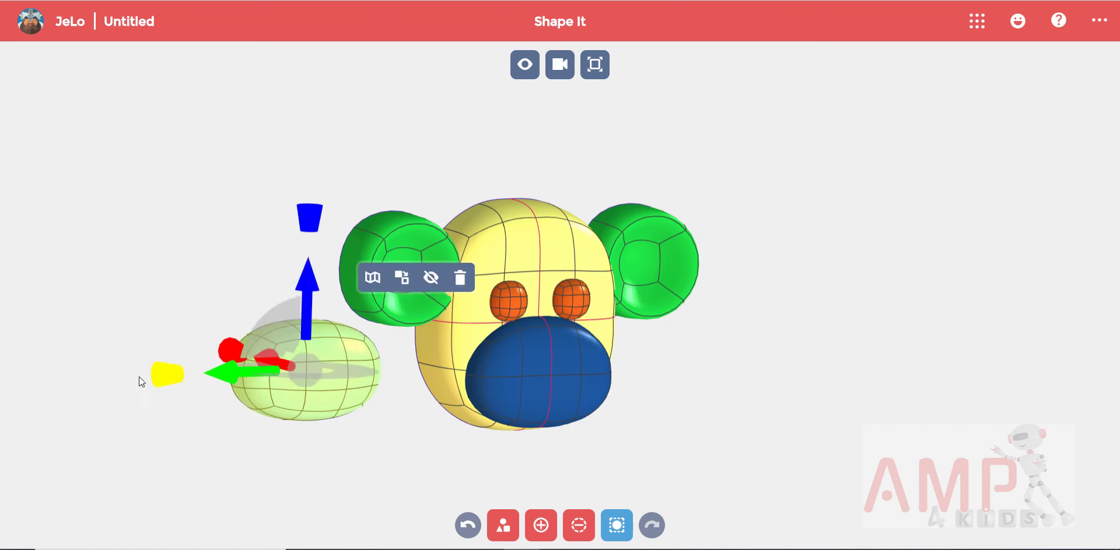
{"action": "left_click", "coordinate": [559, 65]}
{"action": "left_click", "coordinate": [622, 235]}
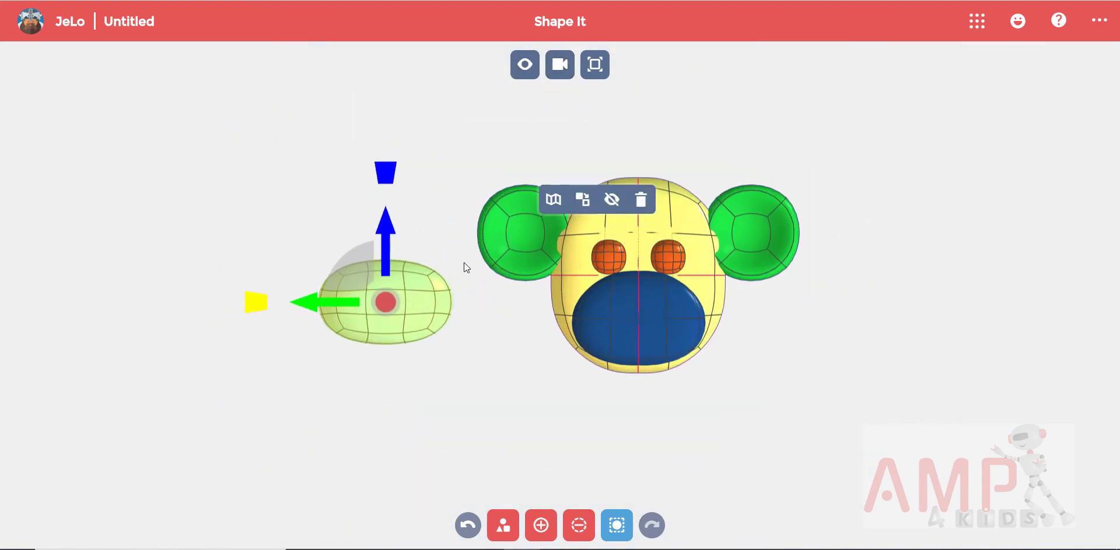
{"action": "left_click_drag", "start_coordinate": [285, 303], "coordinate": [551, 316]}
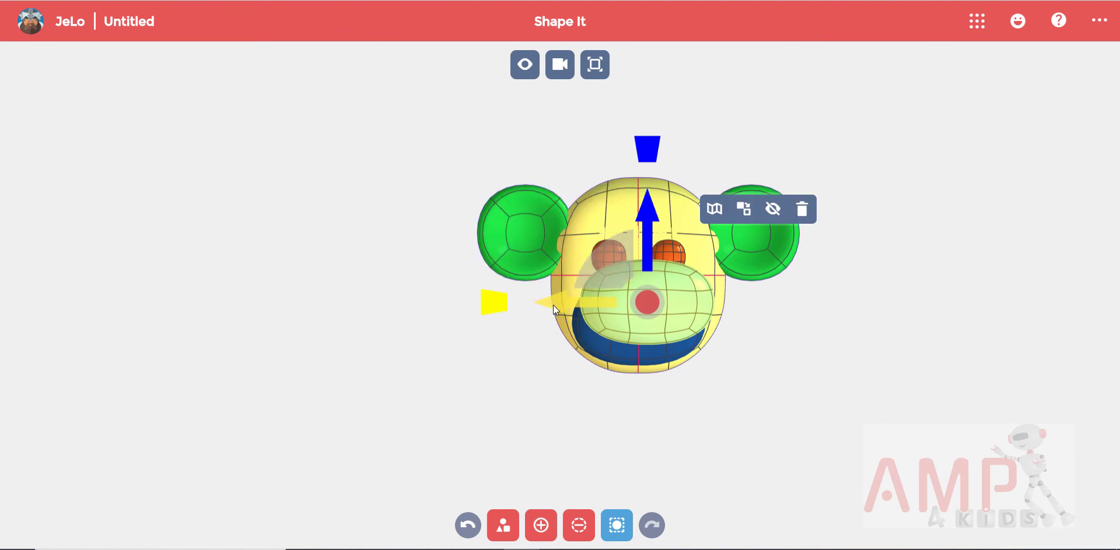
{"action": "left_click_drag", "start_coordinate": [553, 306], "coordinate": [289, 367]}
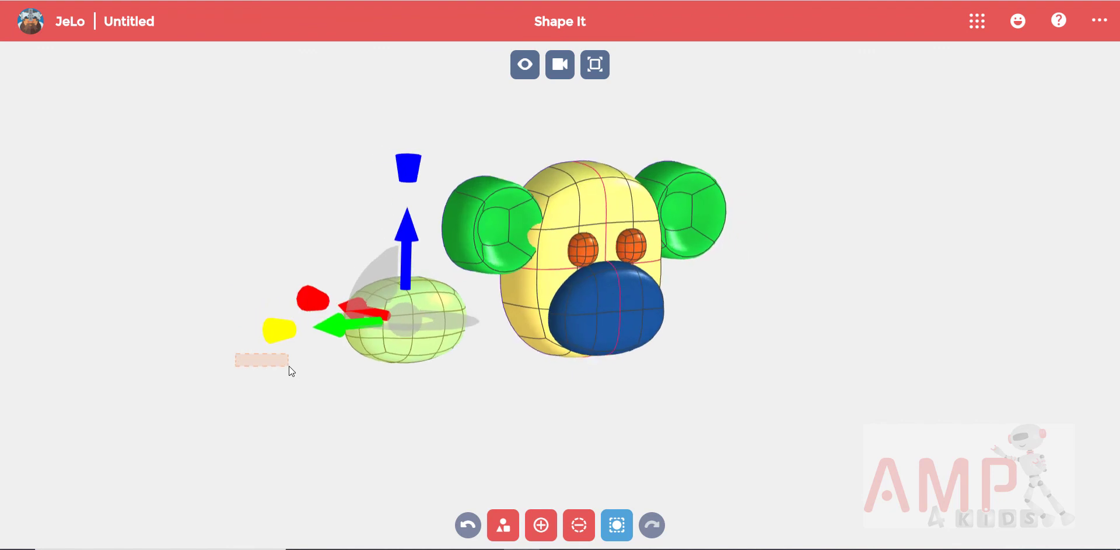
Step: In the front view, scale the stretched ball down proportionally and centre it over the upper part of the blue snout
{"action": "left_click", "coordinate": [405, 332]}
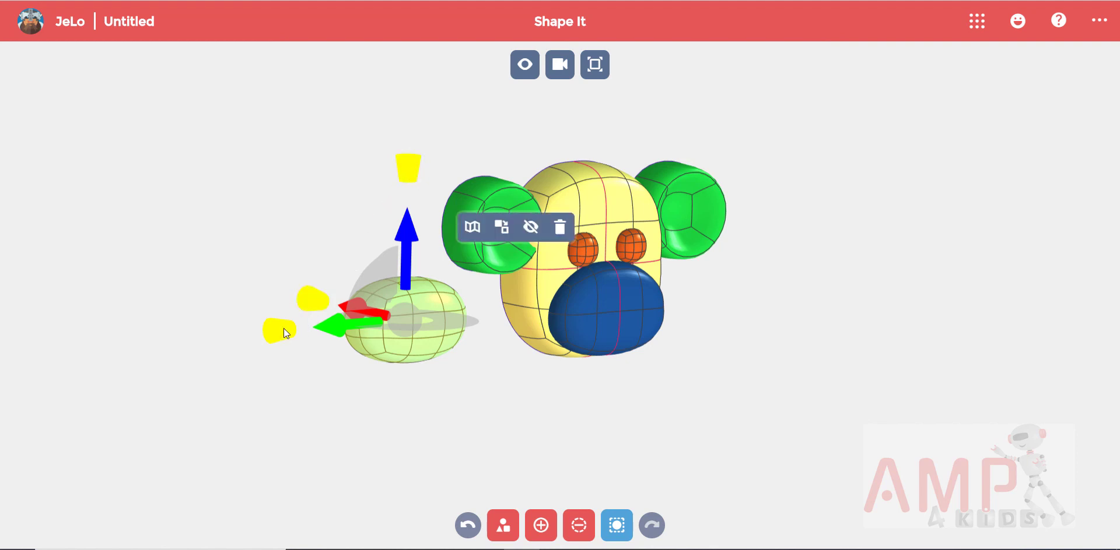
{"action": "left_click", "coordinate": [555, 70]}
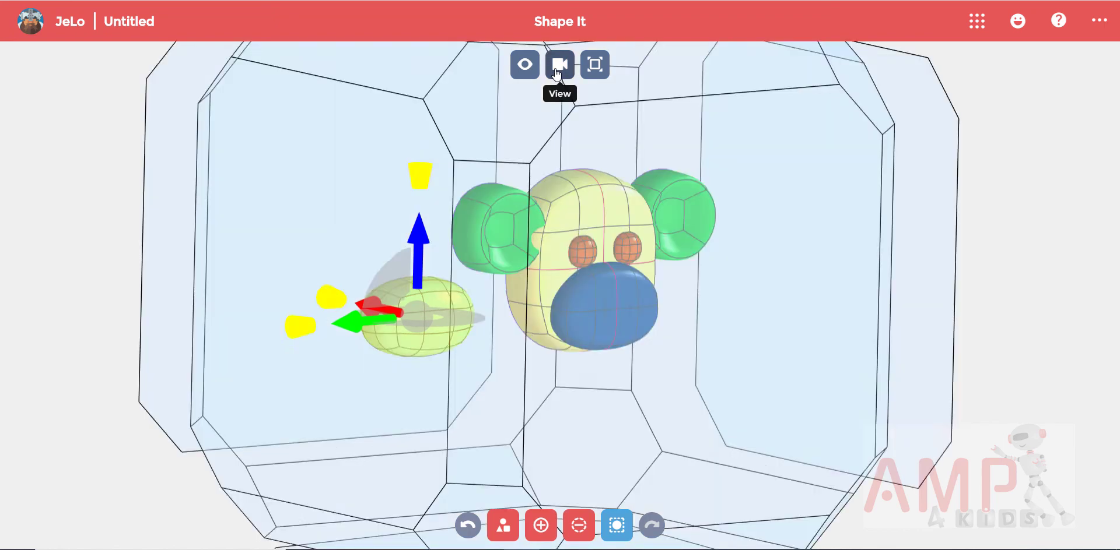
{"action": "left_click", "coordinate": [638, 262]}
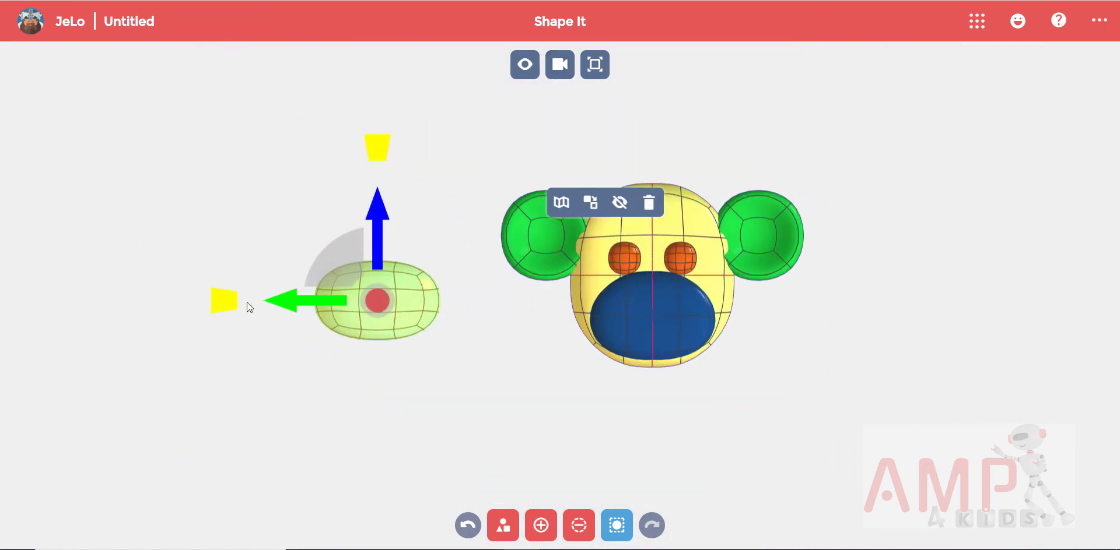
{"action": "left_click_drag", "start_coordinate": [280, 298], "coordinate": [611, 299]}
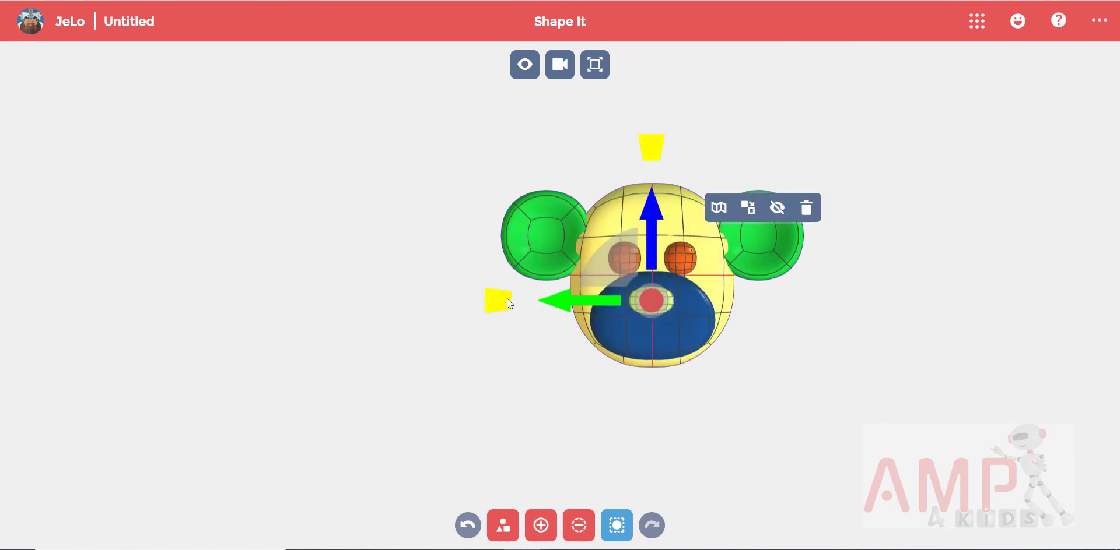
{"action": "left_click_drag", "start_coordinate": [506, 299], "coordinate": [512, 298]}
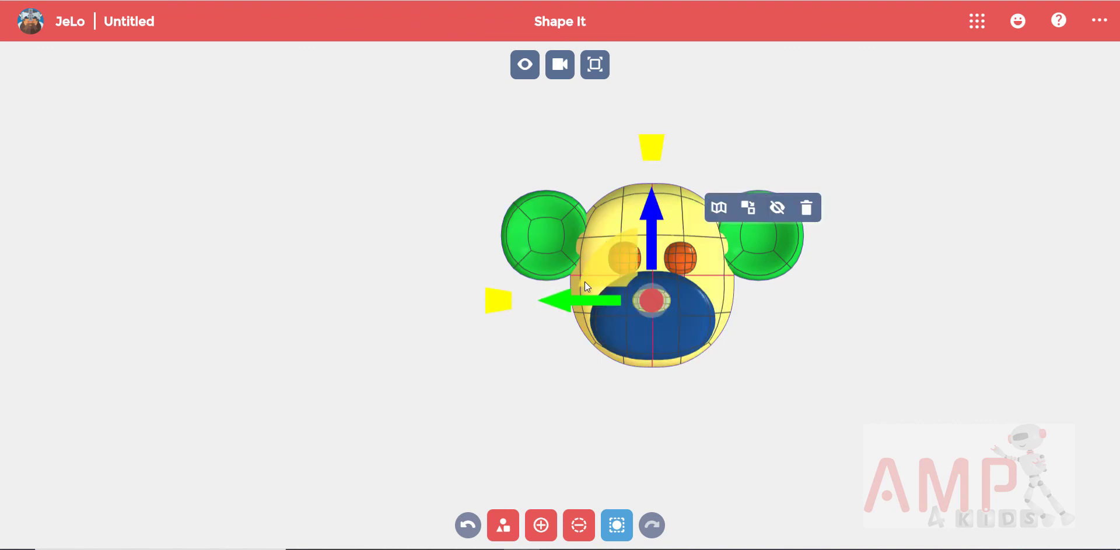
{"action": "left_click", "coordinate": [654, 239]}
{"action": "mouse_move", "coordinate": [654, 235]}
{"action": "left_mouse_down"}
{"action": "mouse_move", "coordinate": [667, 249]}
{"action": "mouse_move", "coordinate": [668, 234]}
{"action": "left_mouse_up"}
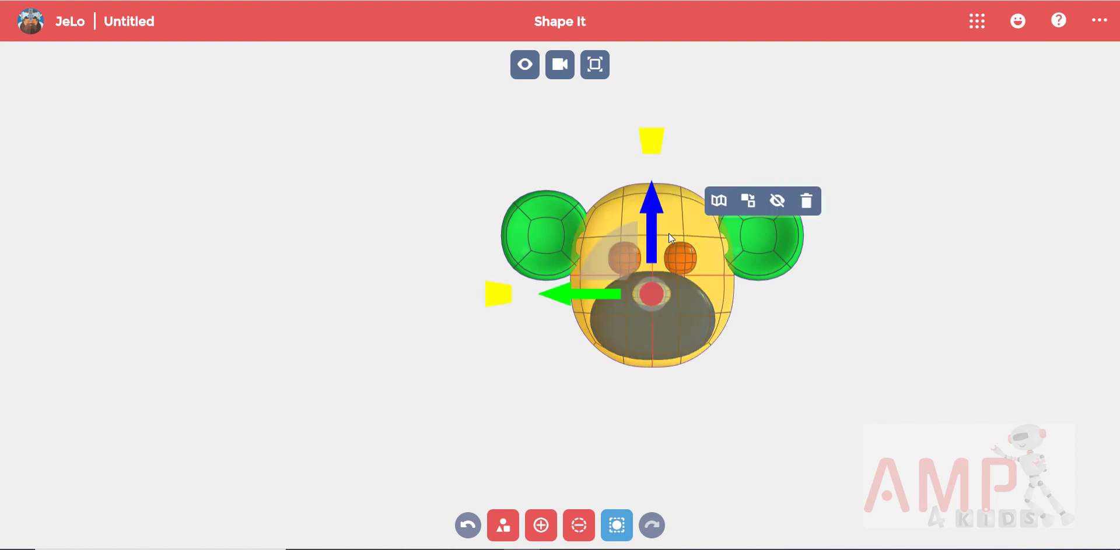
Step: In the side view, move the small light-blue oval backward until it is partly embedded in the front of the blue snout
{"action": "left_click", "coordinate": [568, 76]}
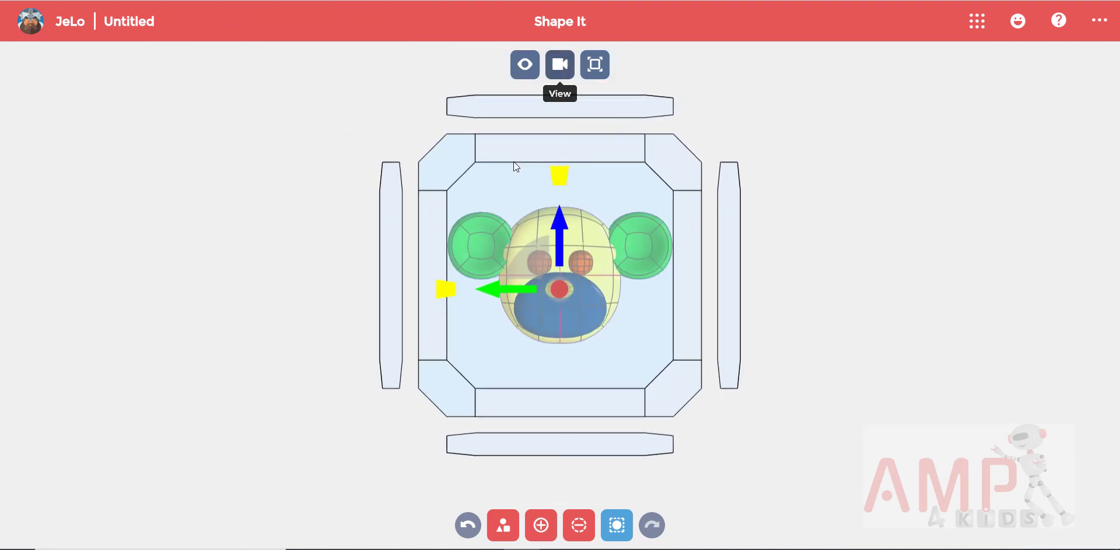
{"action": "left_click", "coordinate": [389, 253]}
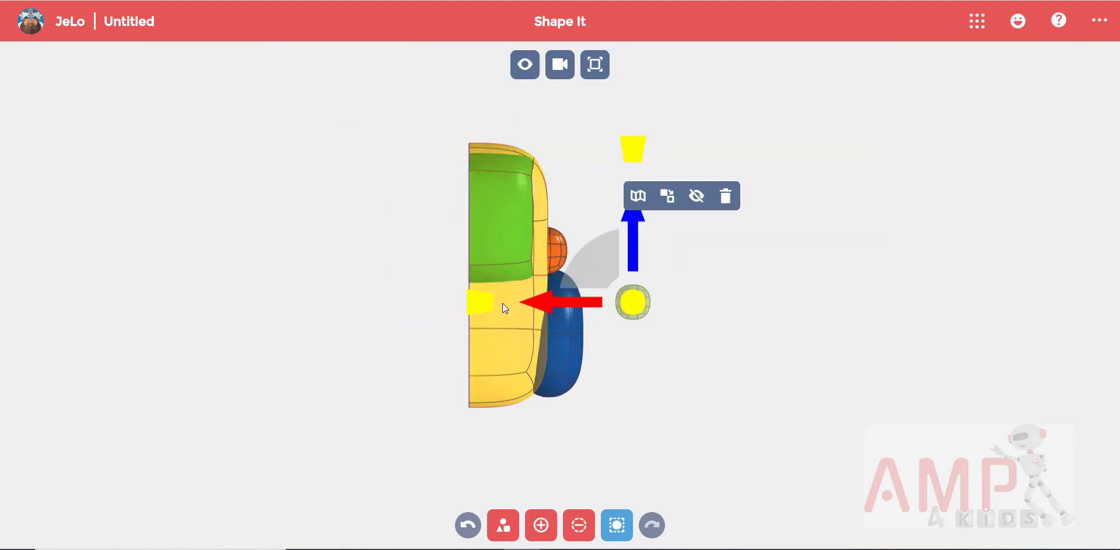
{"action": "left_click_drag", "start_coordinate": [544, 299], "coordinate": [488, 290]}
{"action": "left_click", "coordinate": [621, 325]}
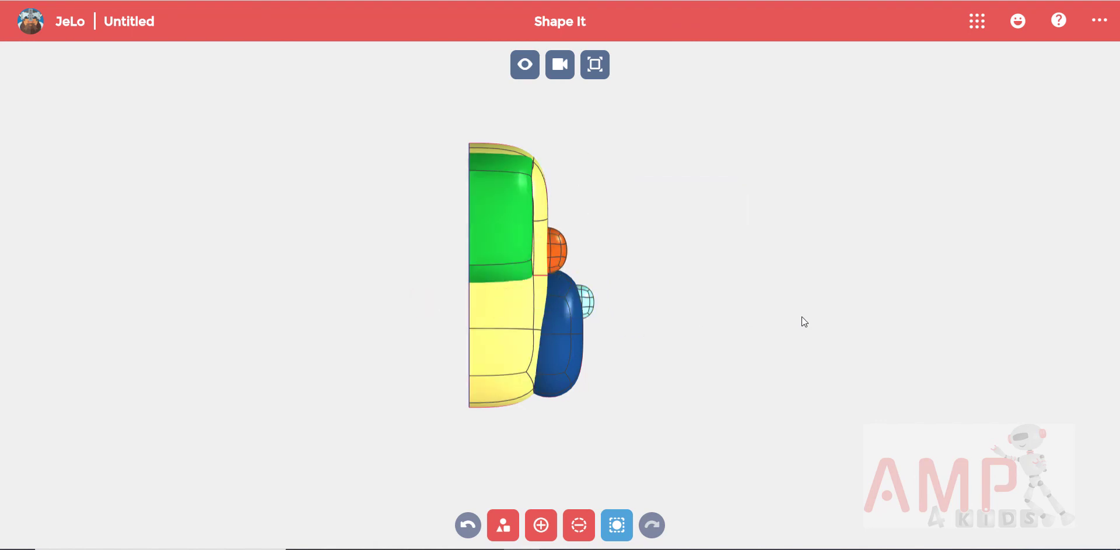
{"action": "left_click_drag", "start_coordinate": [801, 317], "coordinate": [660, 319]}
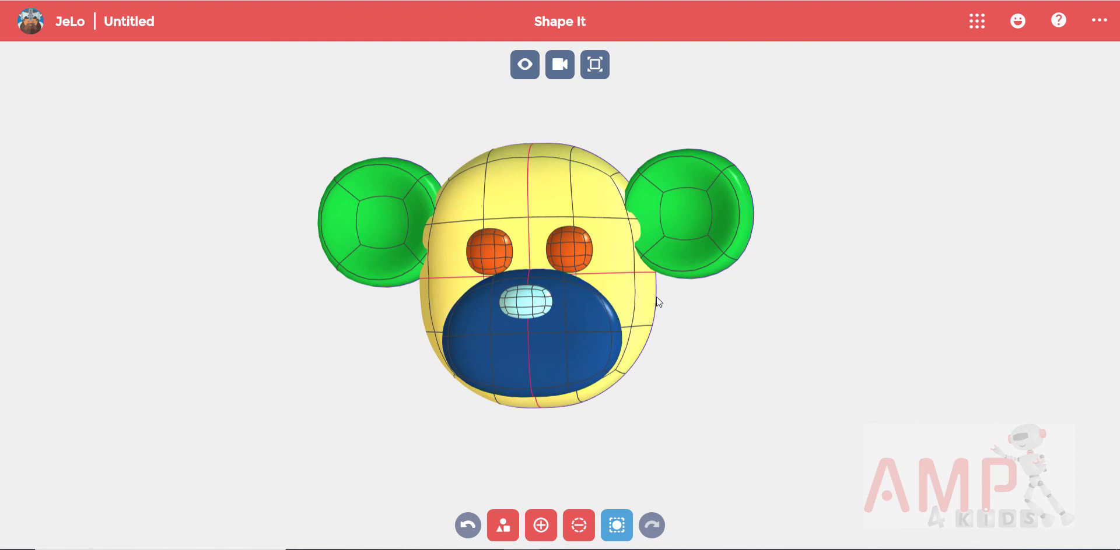
Step: Rename the untitled project as Monkey
{"action": "left_click", "coordinate": [133, 22]}
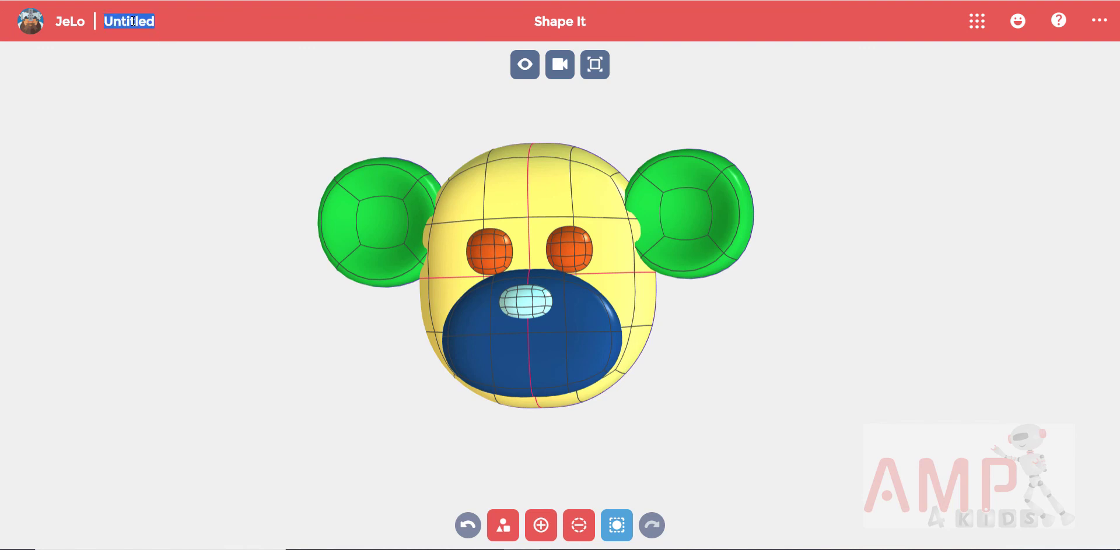
{"action": "key", "text": "BackSpace"}
{"action": "type", "text": "Monkey"}
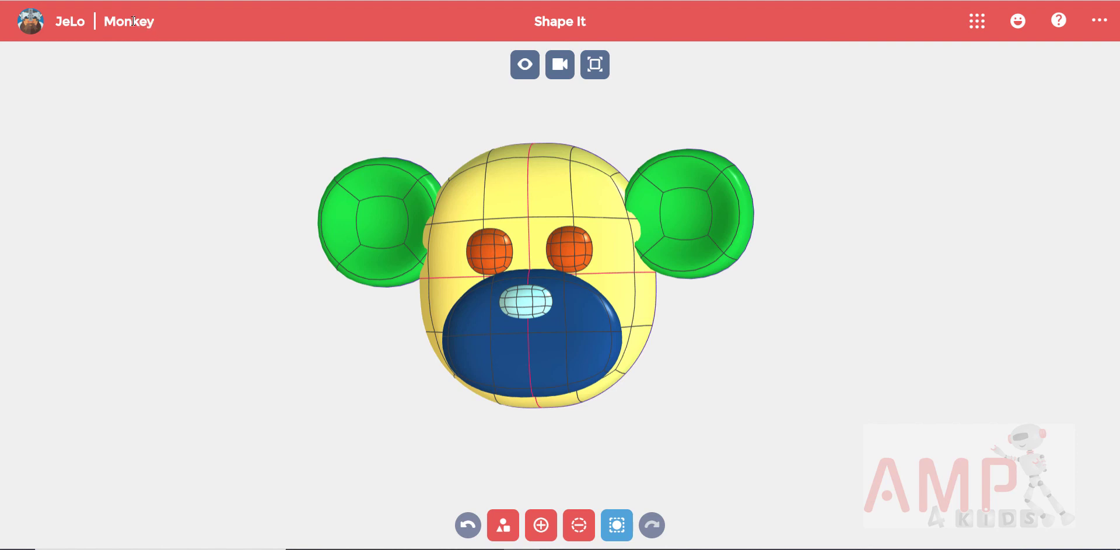
{"action": "key", "text": "Return"}
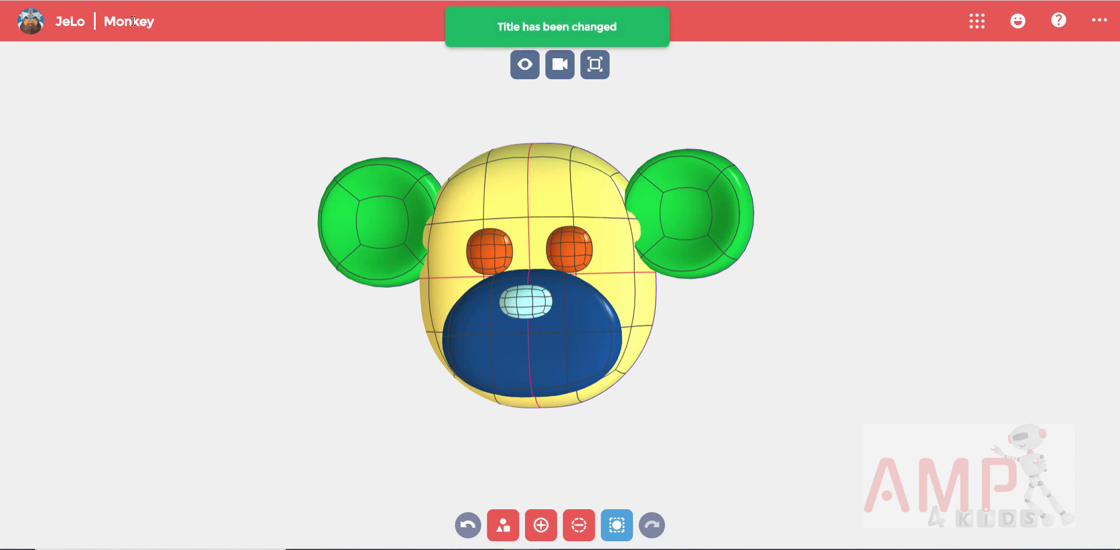